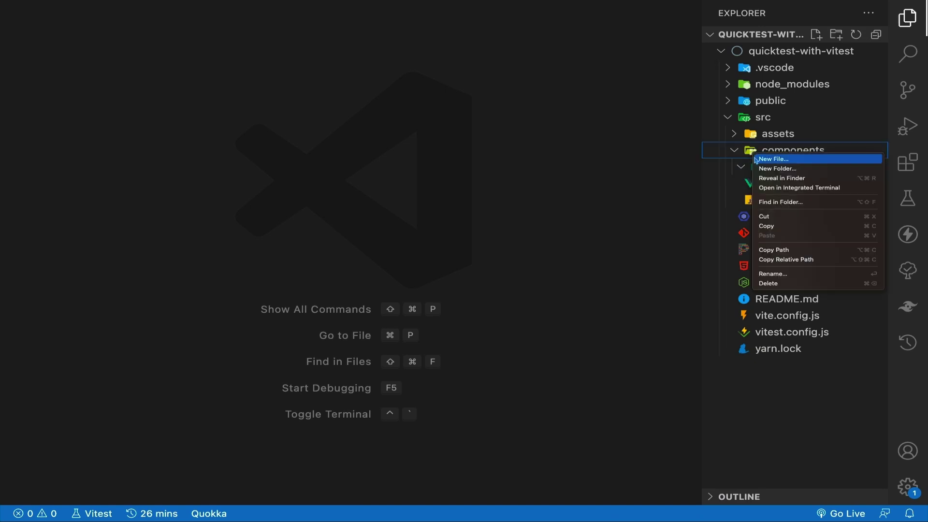
Create NotificationToast.vue in the components folder and paste in the toast component code.
left_click(775, 160)
type("NotificationToast.vue")
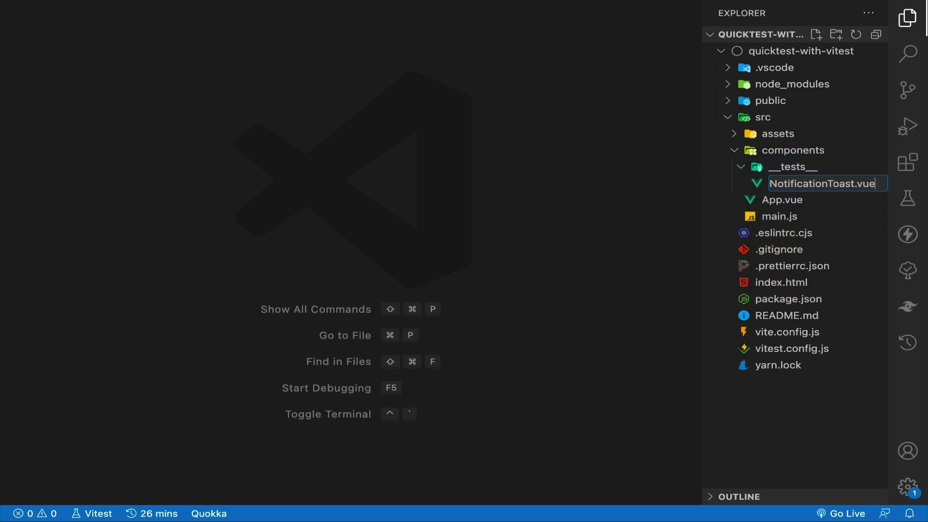
key("Return")
key("ctrl+v")
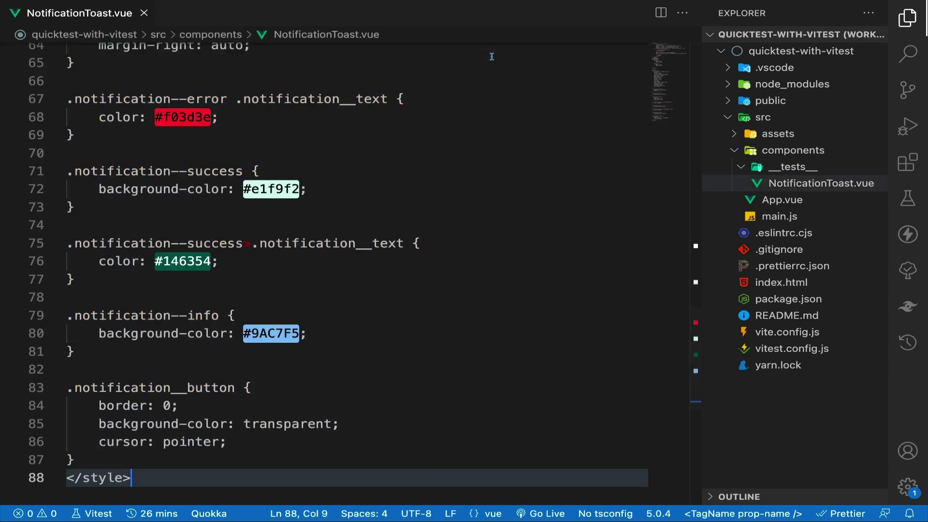
scroll(428, 236, "up", 3)
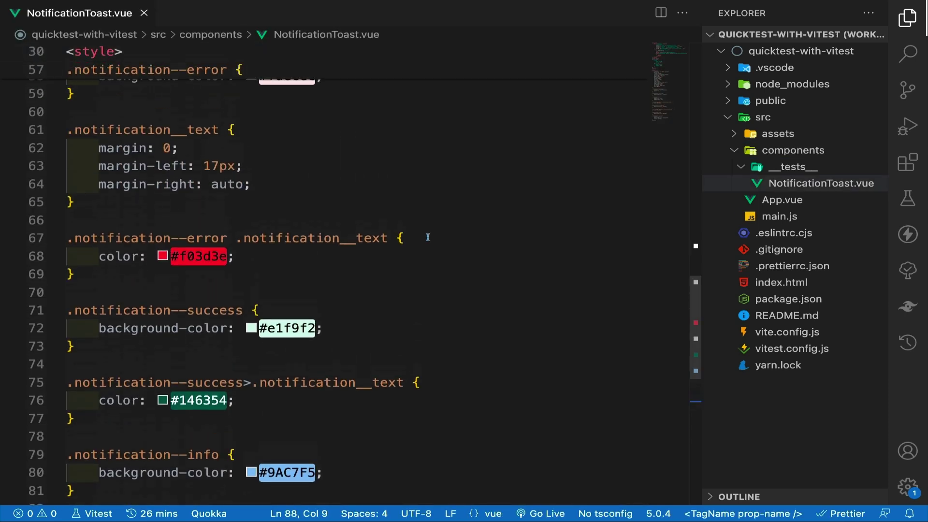
scroll(428, 237, "up", 3)
scroll(429, 236, "up", 3)
scroll(429, 237, "up", 3)
scroll(427, 236, "up", 3)
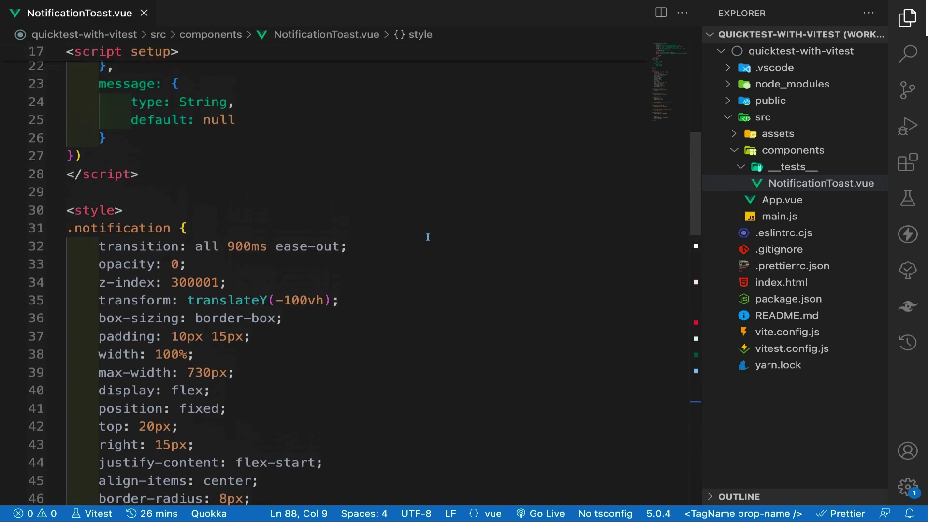
scroll(427, 236, "up", 1)
scroll(428, 236, "up", 2)
scroll(428, 236, "up", 1)
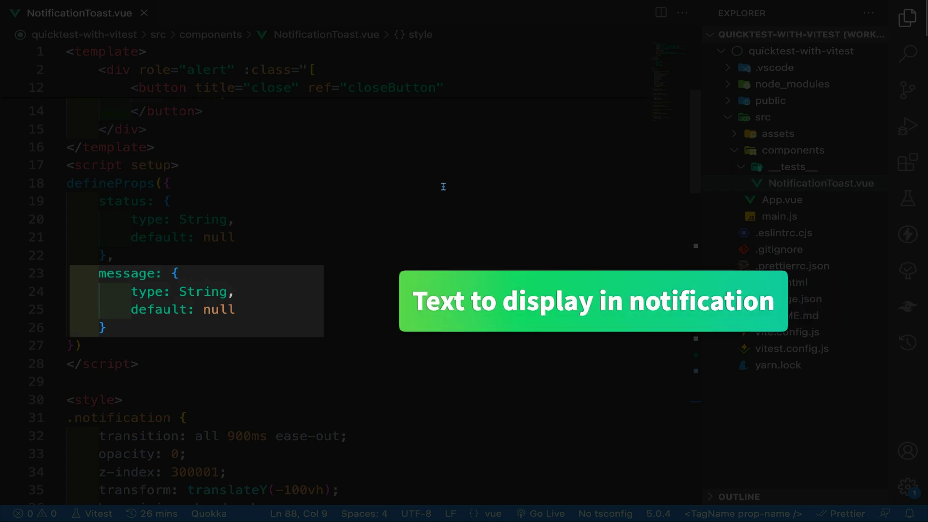
scroll(445, 210, "up", 3)
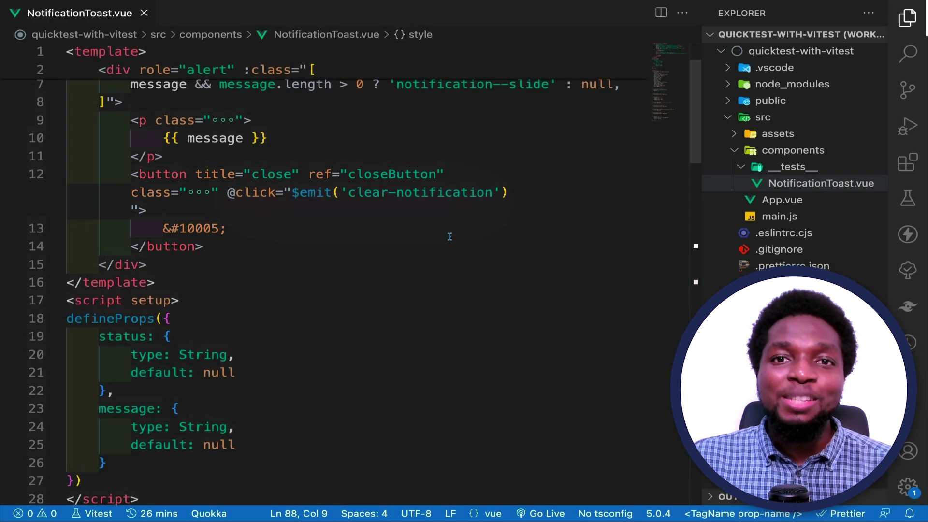
scroll(411, 239, "up", 2)
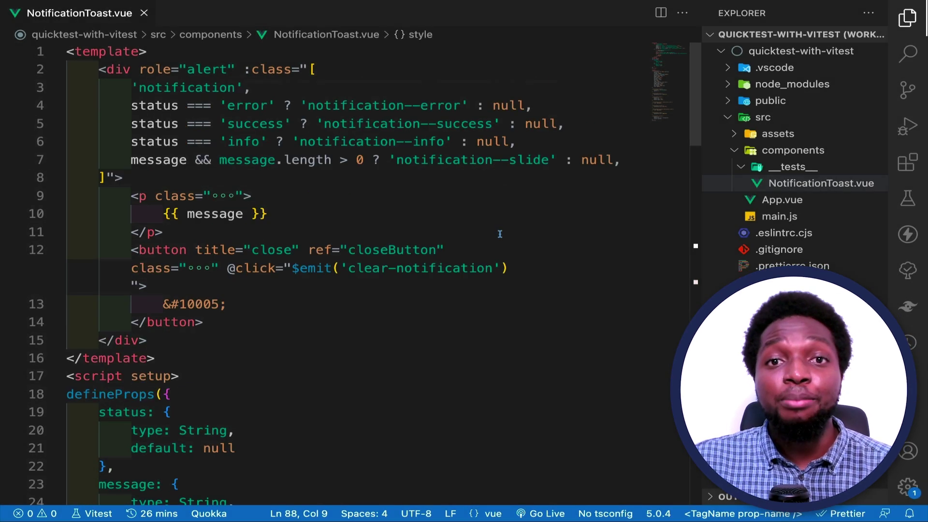
Import ref from vue and the NotificationToast component into App.vue's script setup.
left_click(710, 200)
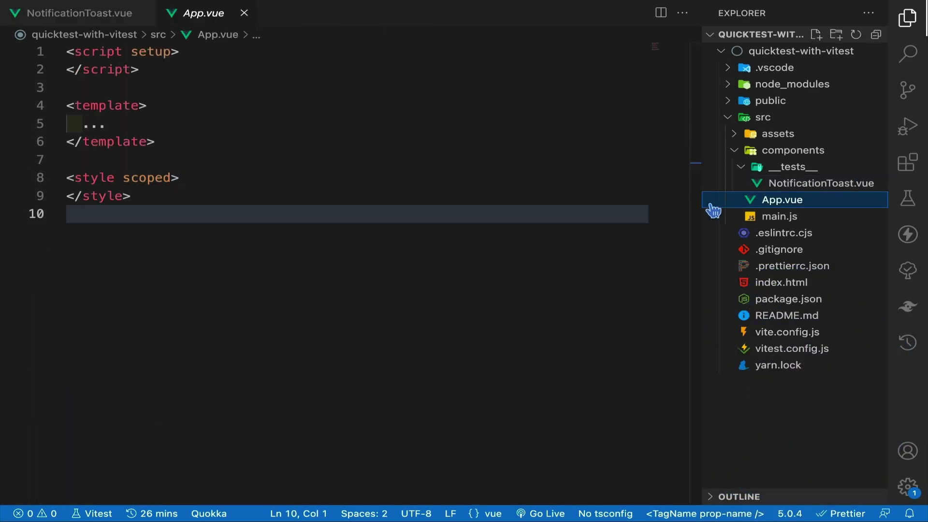
left_click(358, 49)
key("Return")
type("import {ref")
key("Return")
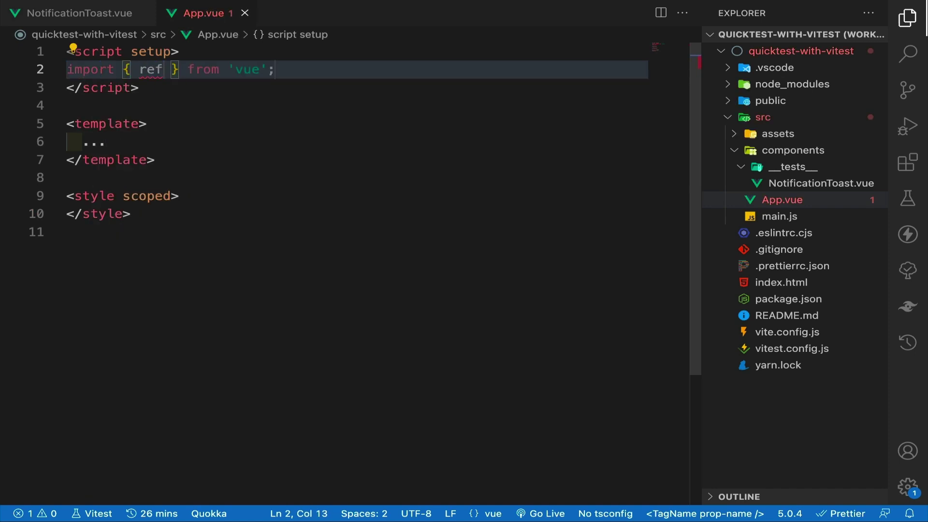
key("End")
key("Return")
type("import Noti")
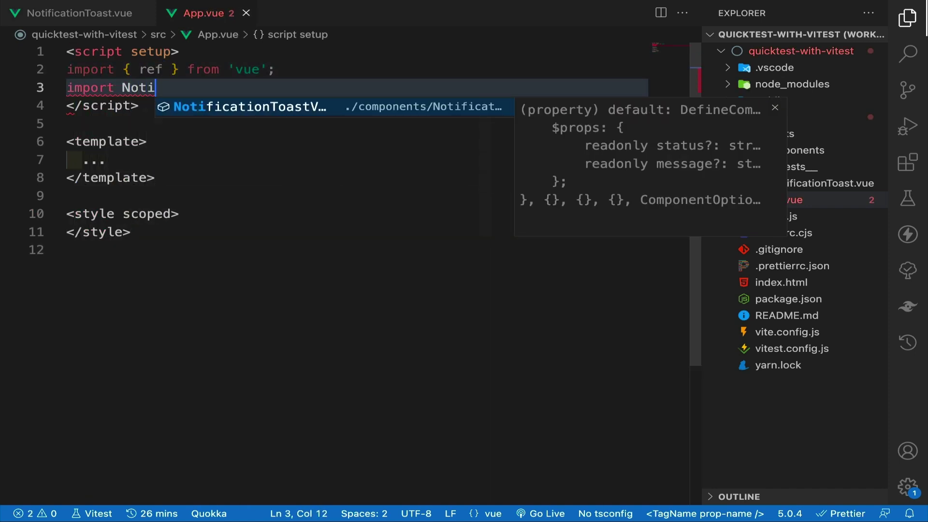
key("Return")
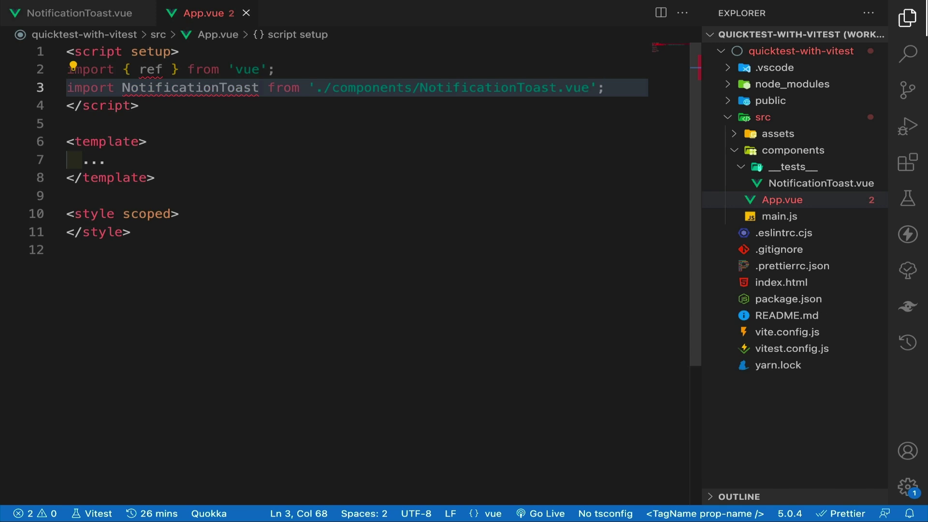
key("Return")
key("Return")
type("const message = ref")
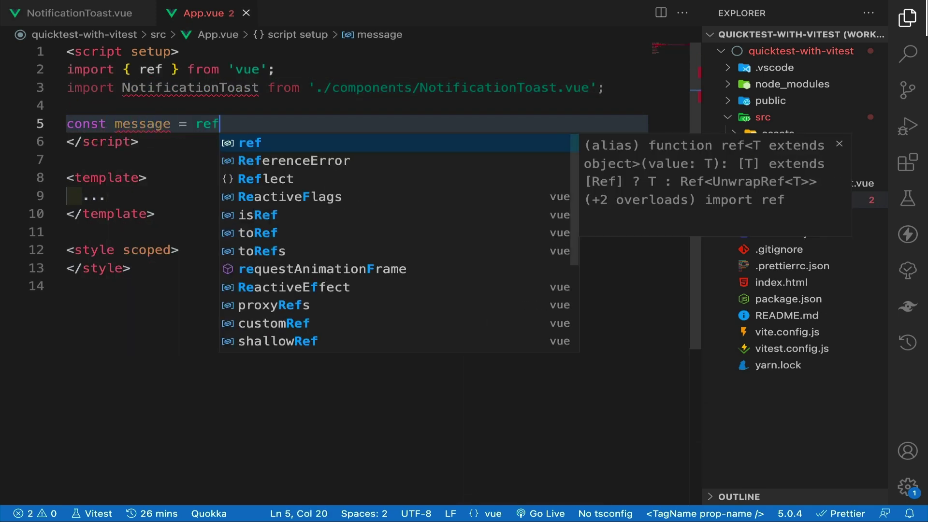
type("(\"Image uploaded successfully")
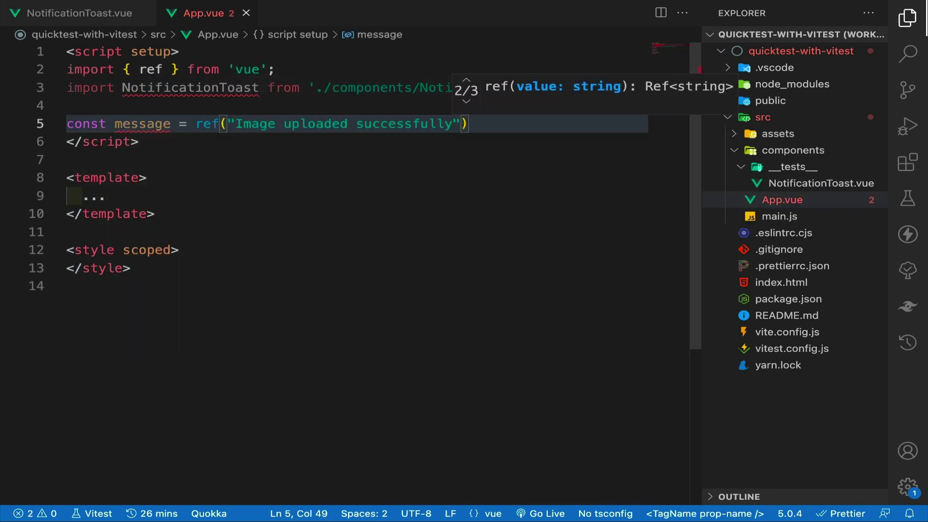
Add the message ref and a clearNotification function to App.vue.
key("End")
key("Return")
key("Return")
type("const clea")
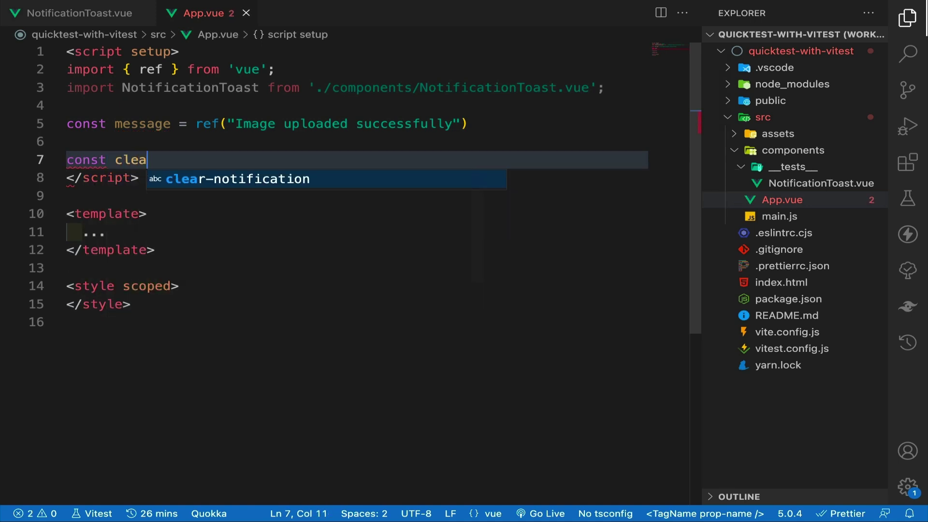
type("rNotification = () =")
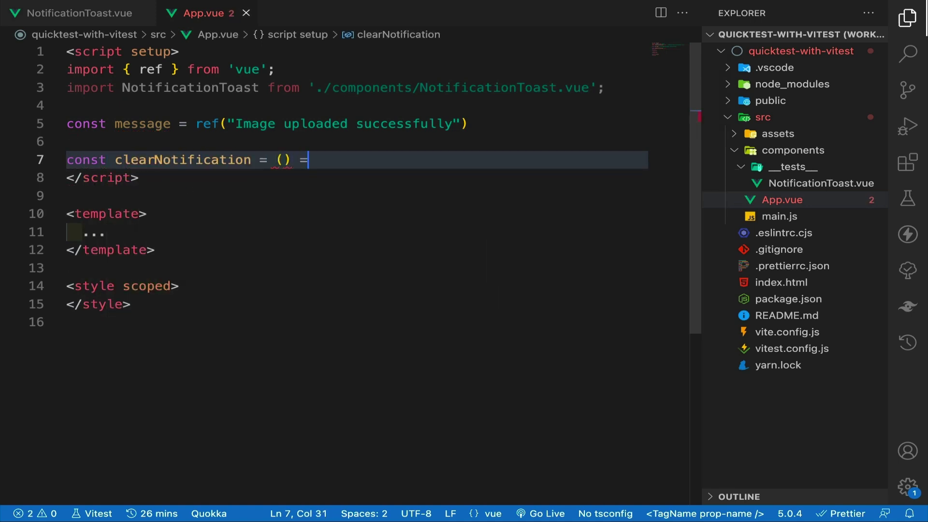
type("> {")
key("Return")
type("message.value = \"")
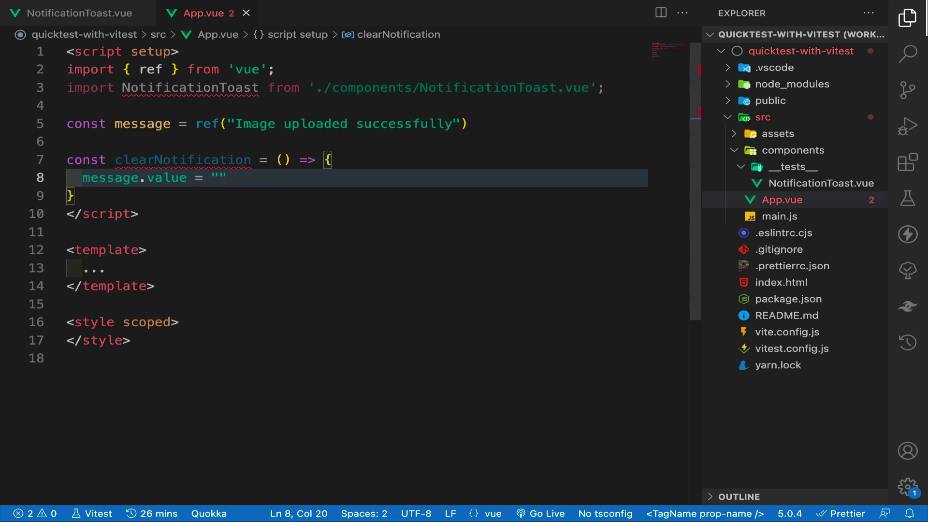
Add a <NotificationToast> with props and clear-notification handler, save, and run yarn dev.
key("Down")
key("Down")
key("Down")
key("Down")
type("<N")
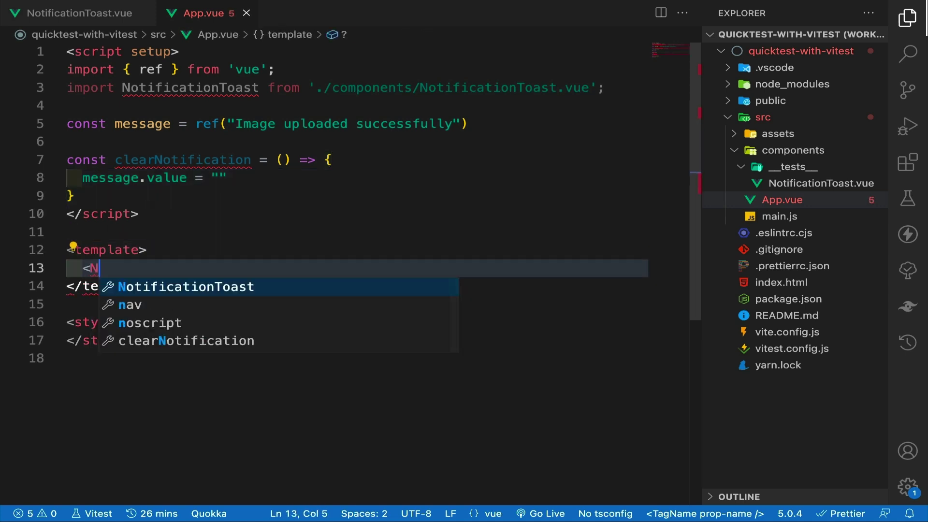
key("Return")
key("Return")
type("status=\"success\"   :message=message   @clear")
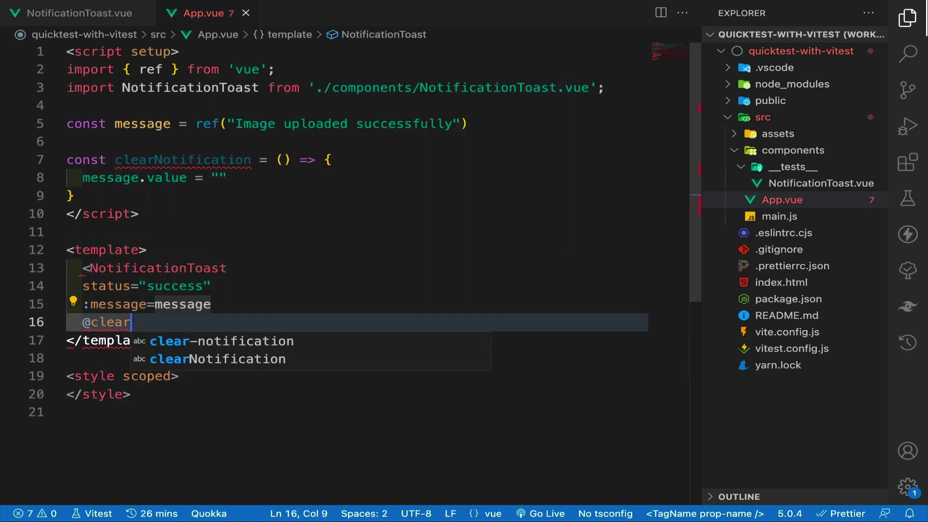
key("Return")
type("clear")
key("Return")
type("/>")
key("ctrl+s")
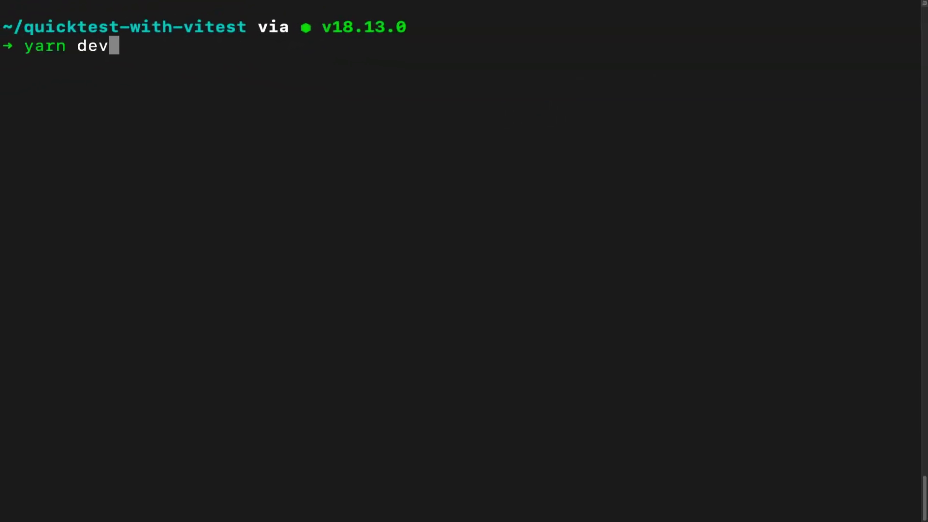
key("ctrl+Right")
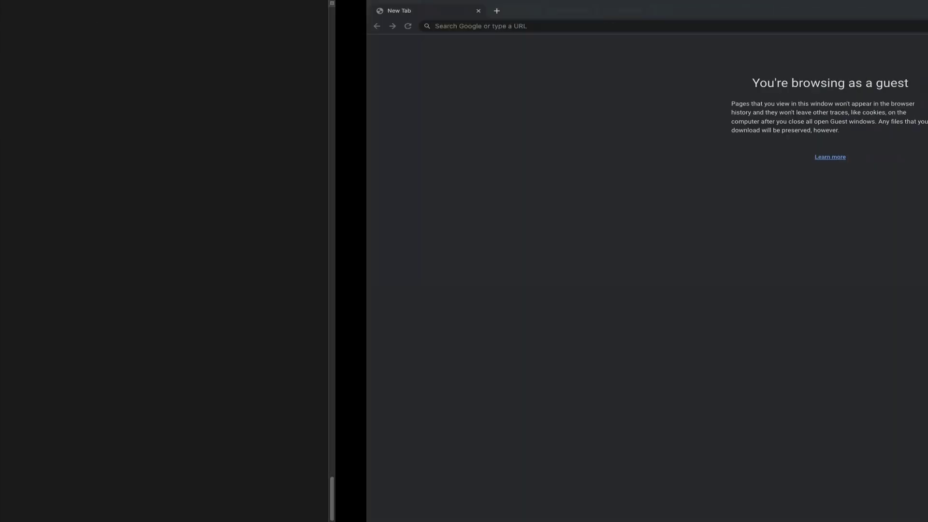
type("localhost:5173")
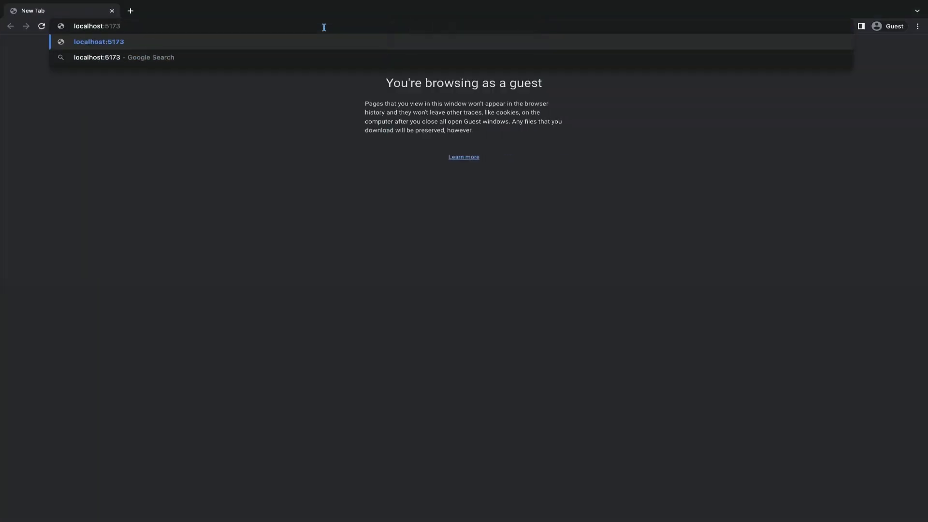
Load localhost:5173 in Chrome to see the 'Image uploaded successfully' toast.
key("Return")
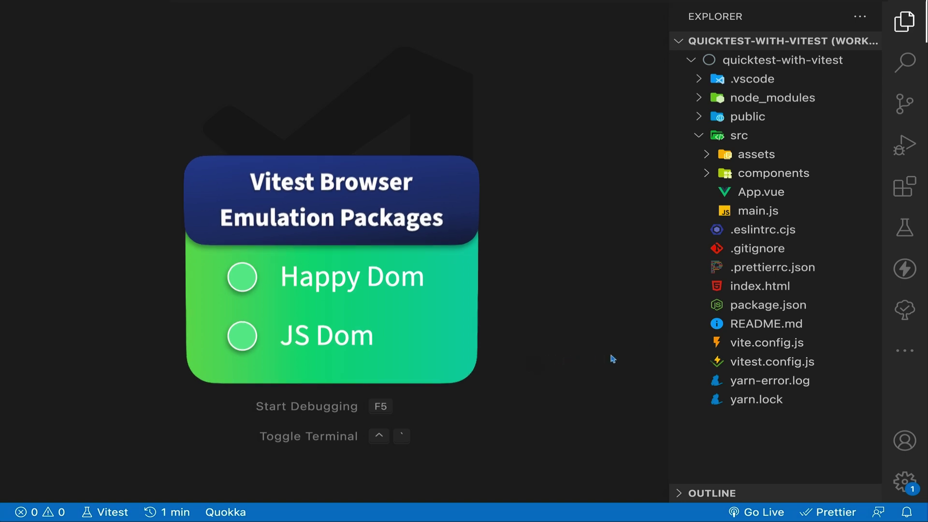
left_click(721, 308)
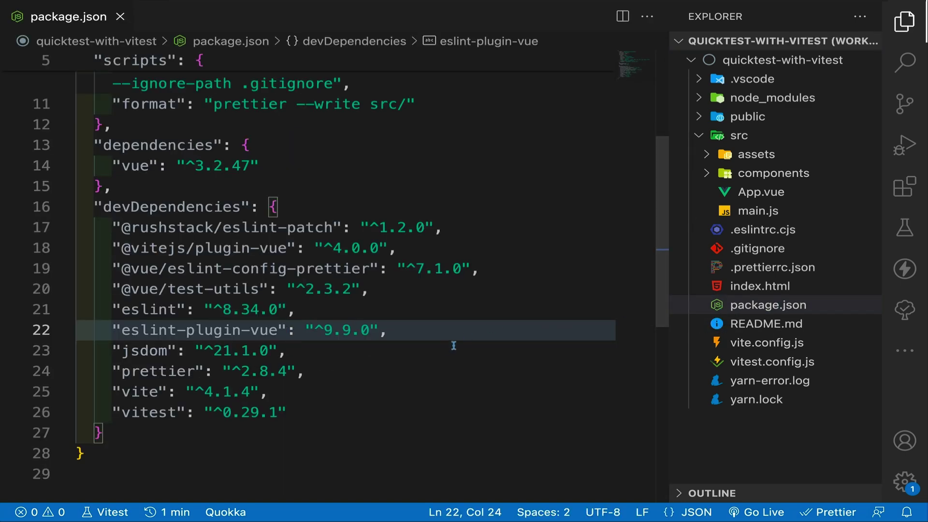
left_click(453, 347)
scroll(446, 305, "down", 3)
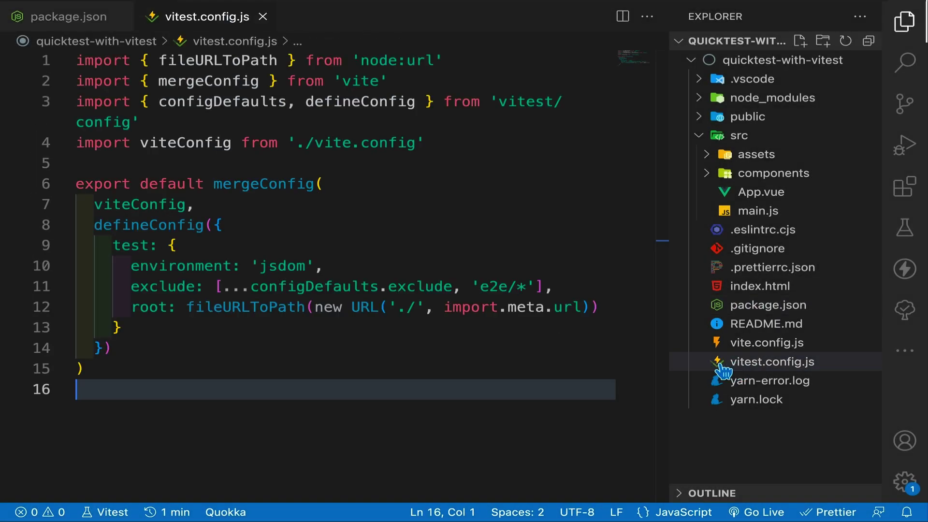
left_click(488, 266)
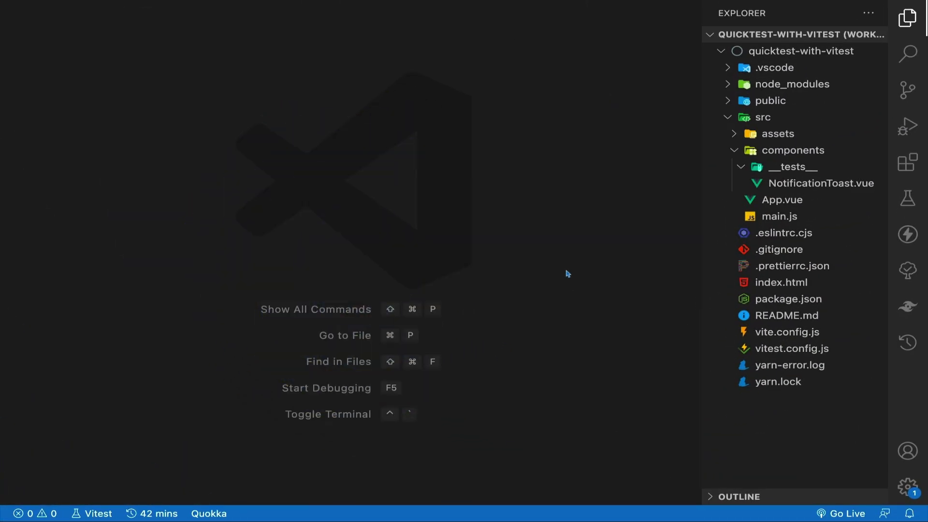
Create NotificationToast.test.js inside the __tests__ folder.
right_click(776, 166)
left_click(794, 173)
type("otificationToast.test.js")
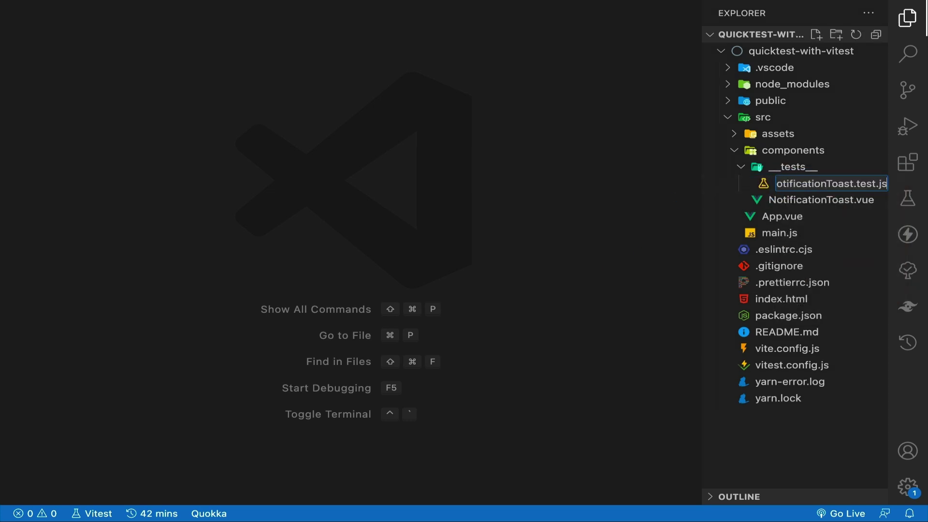
key("Return")
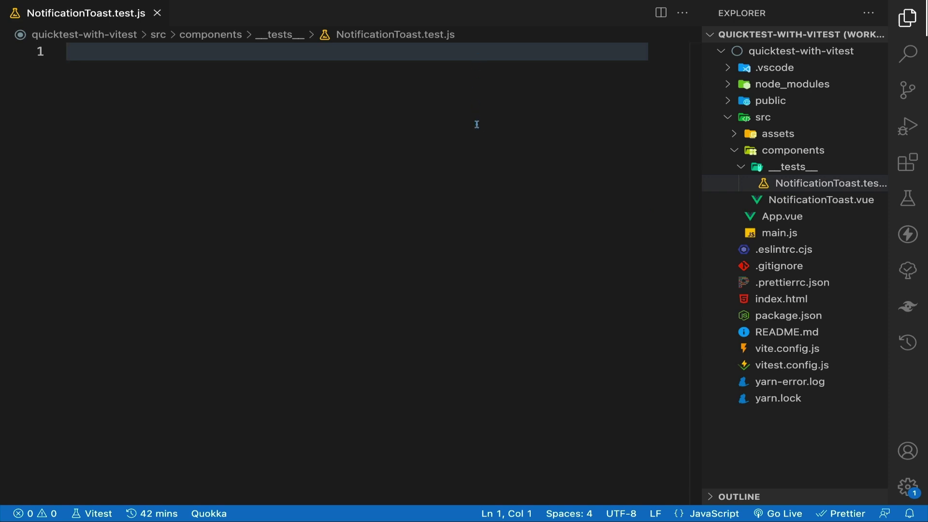
type("import {moun")
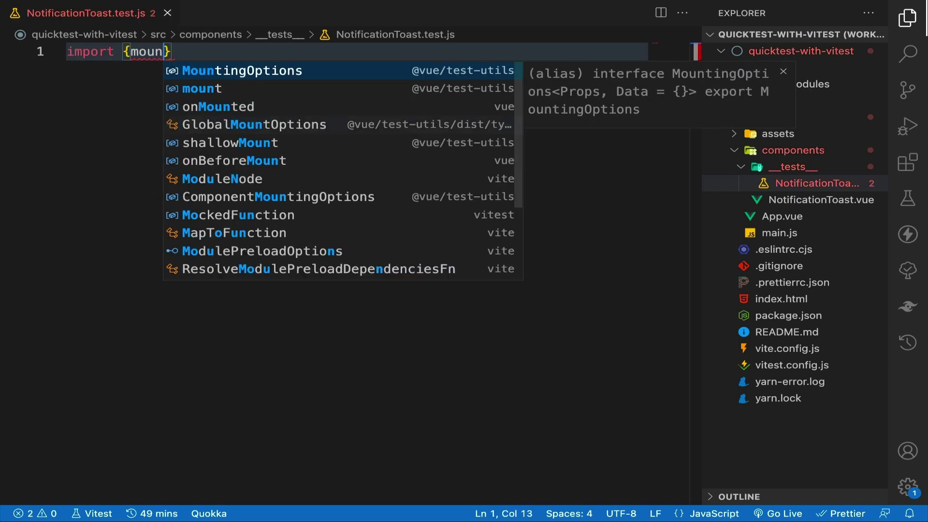
Import mount, NotificationToast, and describe/expect/test from vitest, then save to reformat.
key("Return")
key("Return")
type("im")
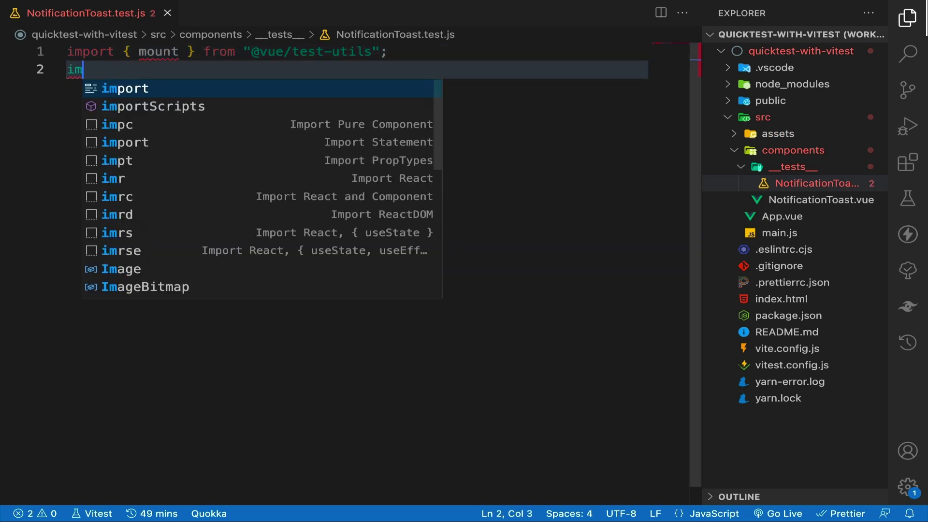
type("port Notification")
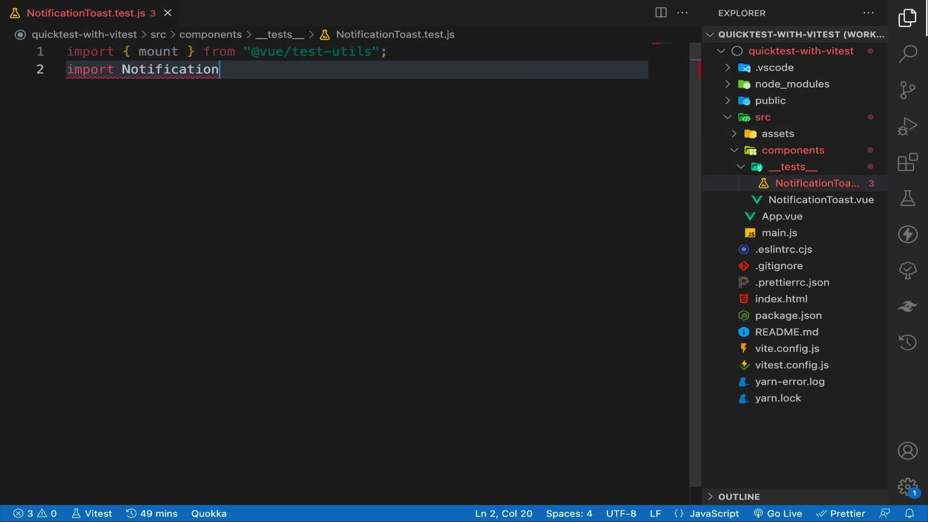
type("Toast from \"../")
key("Return")
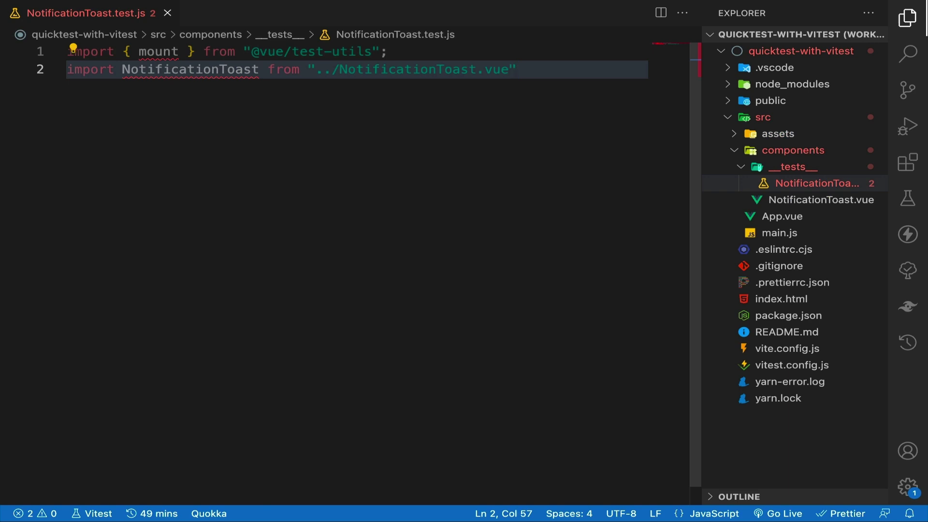
key("Return")
type("import { desc")
key("Return")
type(", expect } from \"vitest")
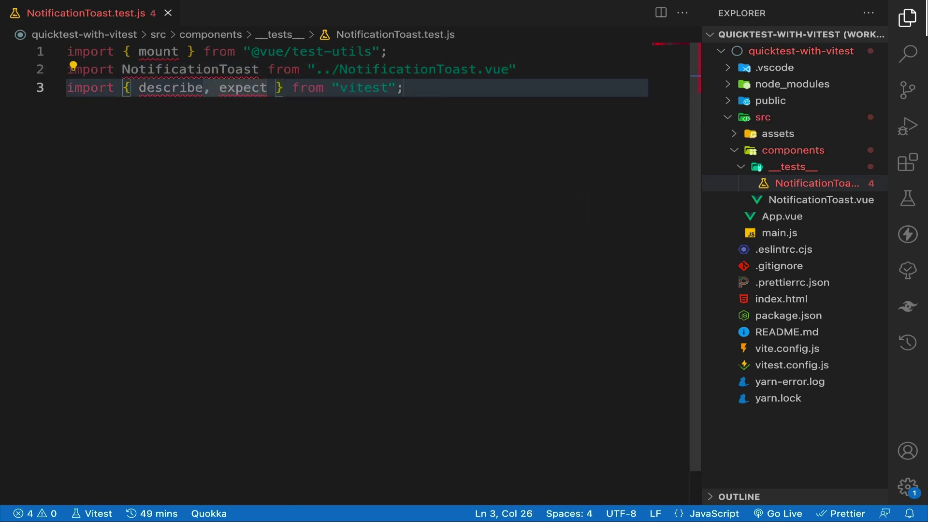
type(", test")
key("ctrl+s")
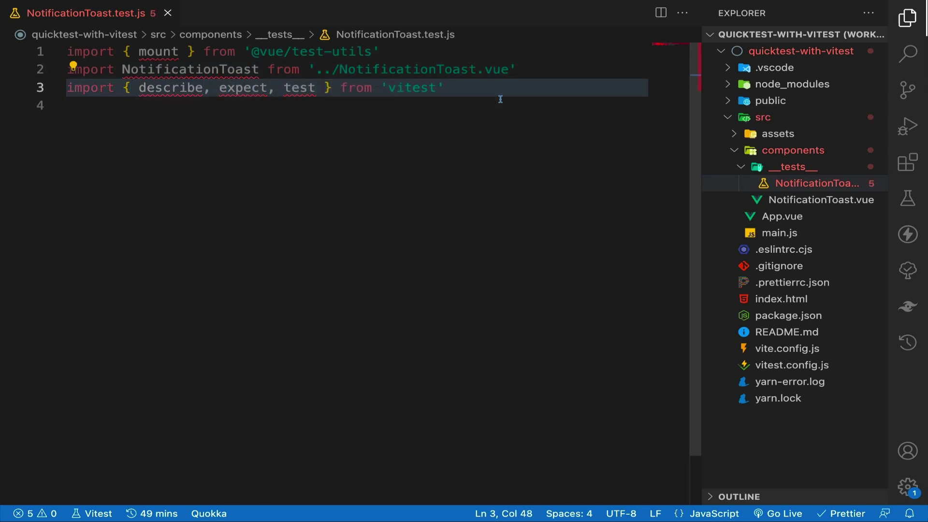
Add a 'Notification Component' describe block with the 'renders the correct style for error' test.
key("Return")
key("Return")
key("Return")
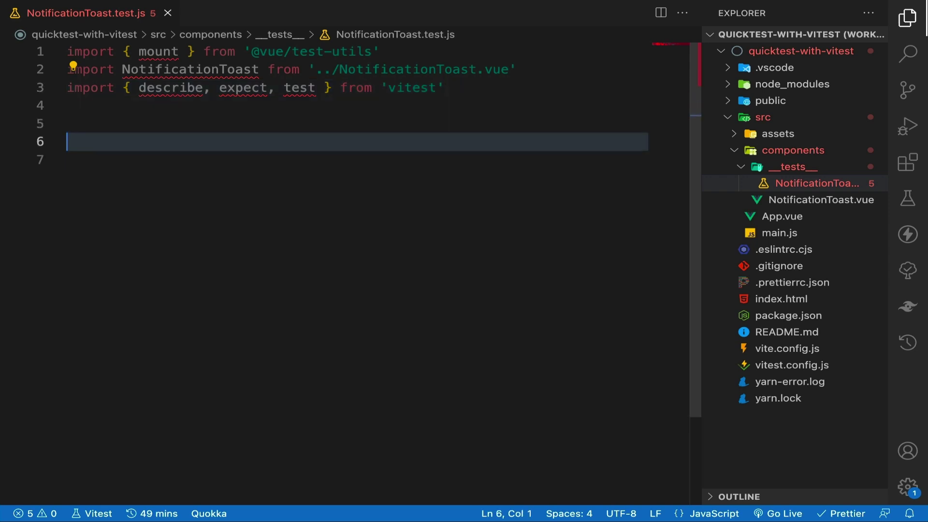
type("desc")
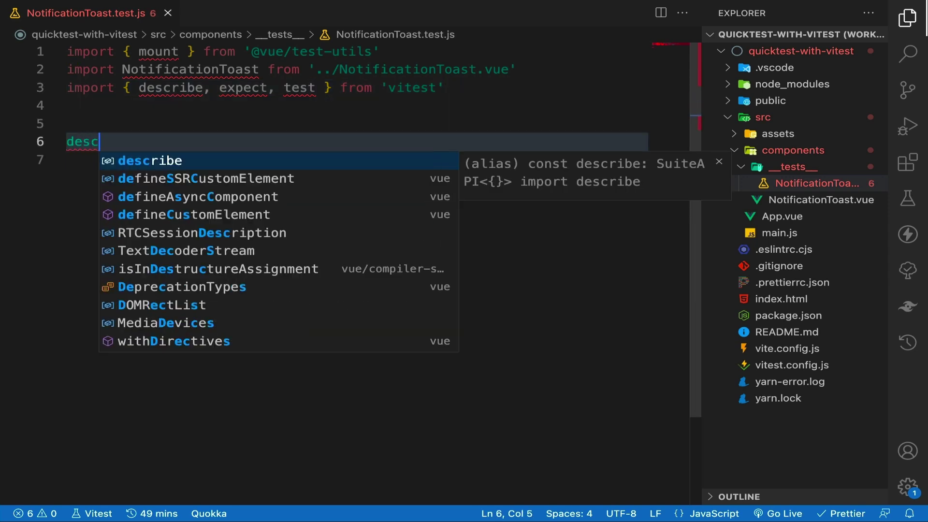
type("ribe(\"Notification Component\", () => ")
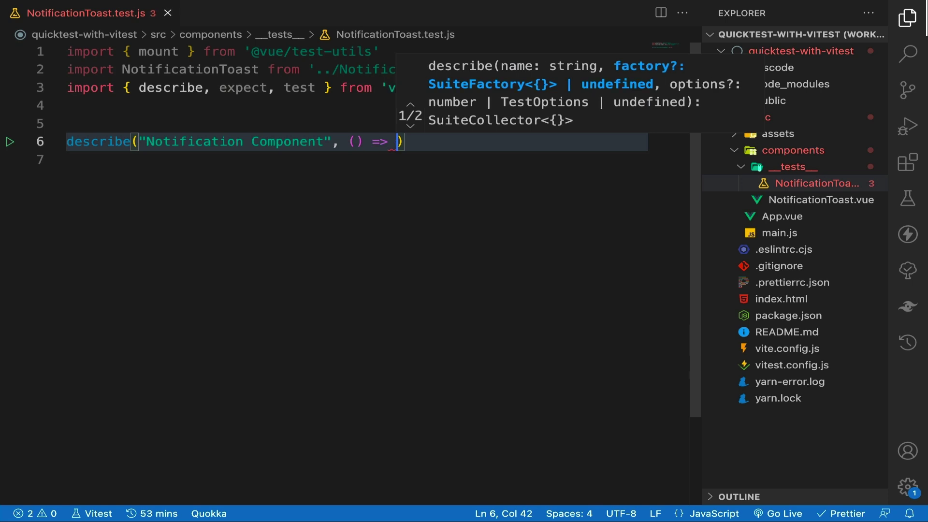
type("{")
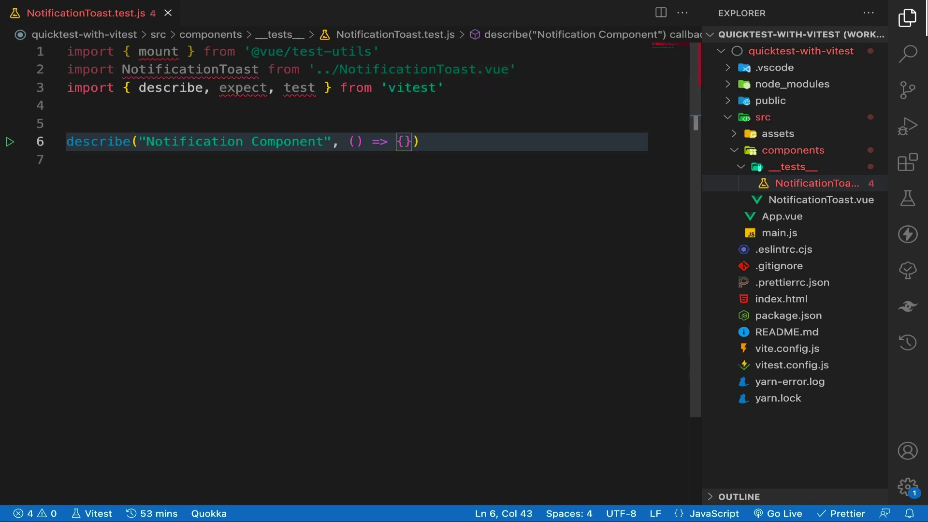
key("Return")
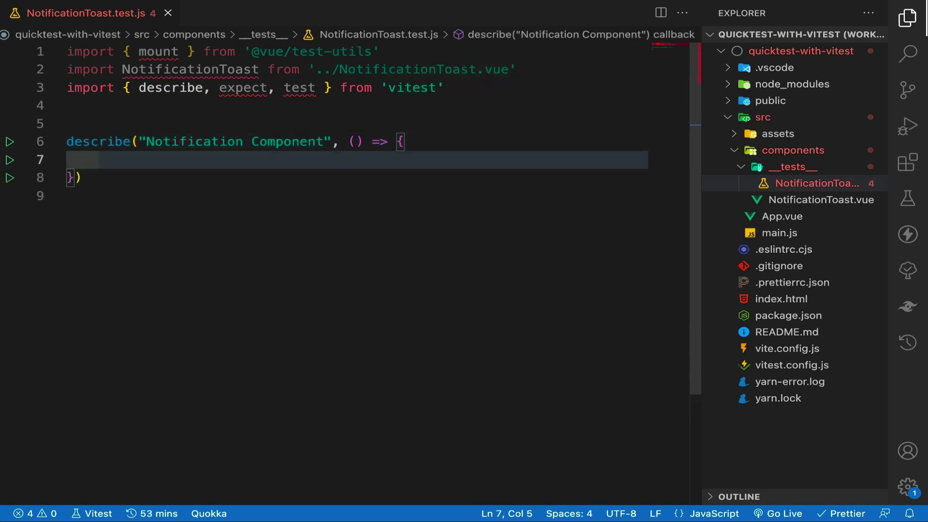
type("test(\"renders ")
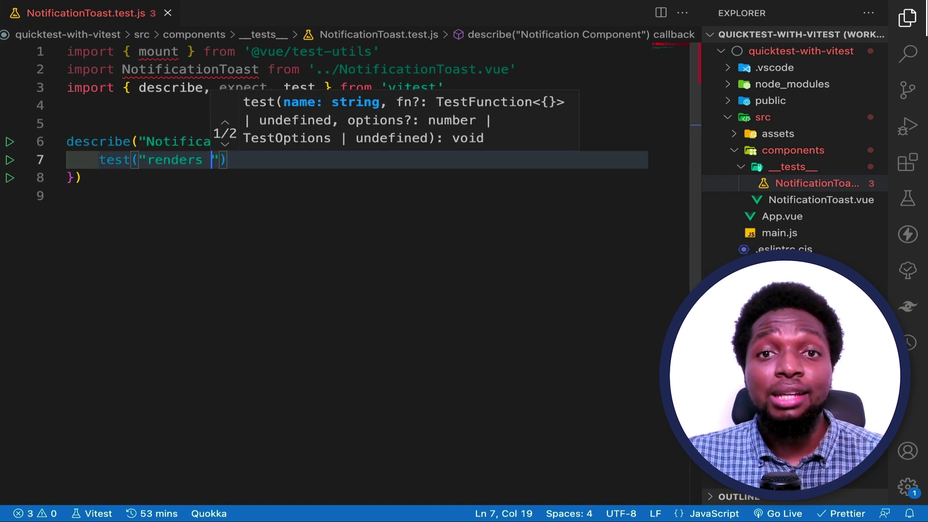
type("the correct style for error\", () => {")
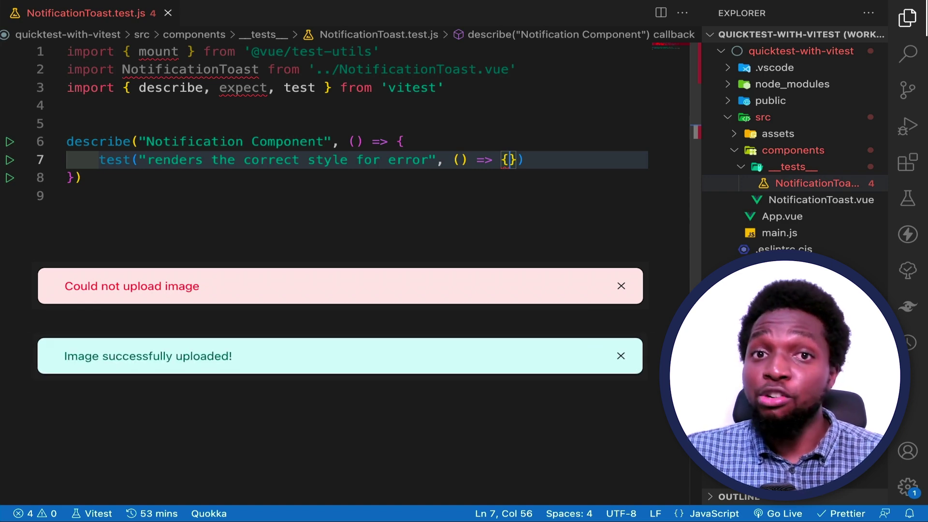
key("Return")
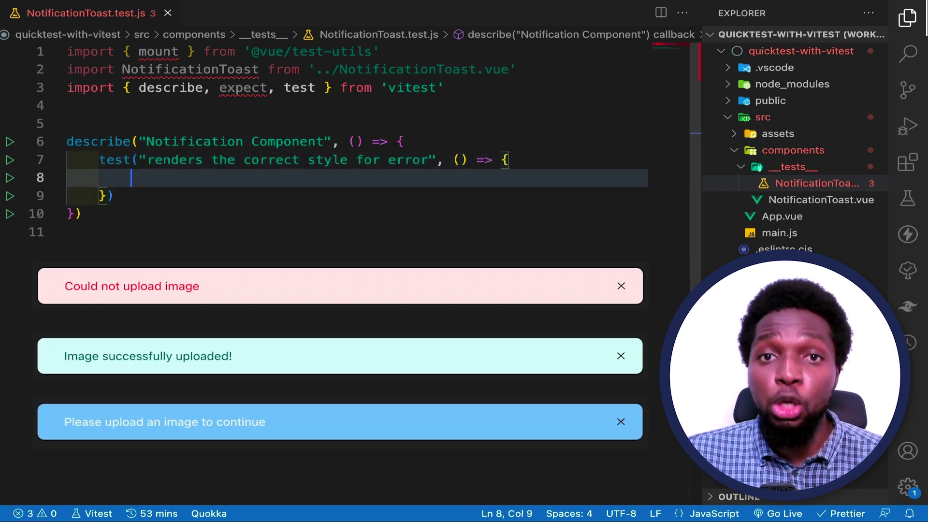
type("const ")
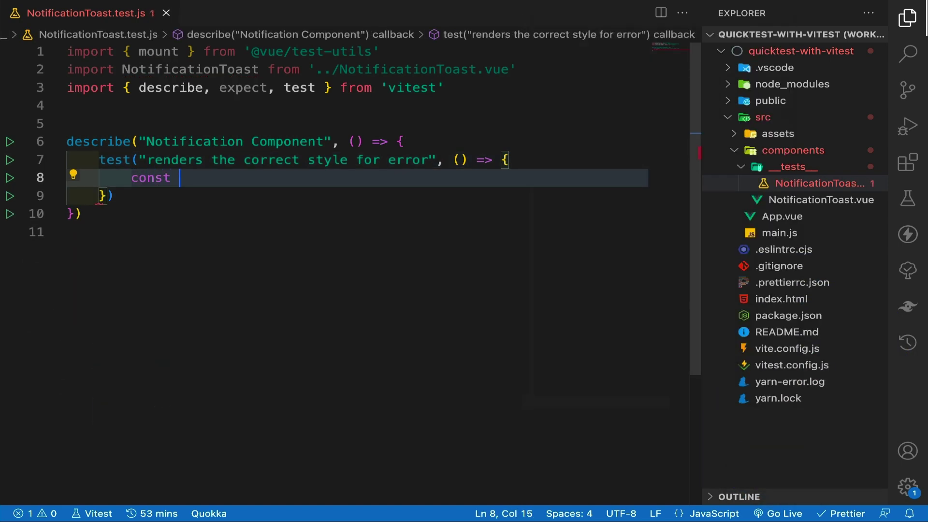
type("statu ")
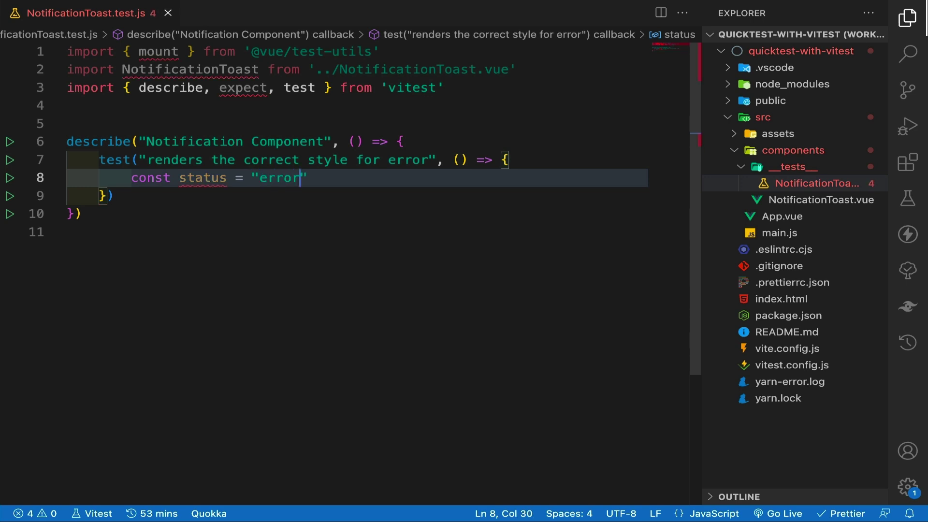
type(" \"")
key("ctrl+s")
Mount NotificationToast into a wrapper with props { status } set to 'error'.
key("Return")
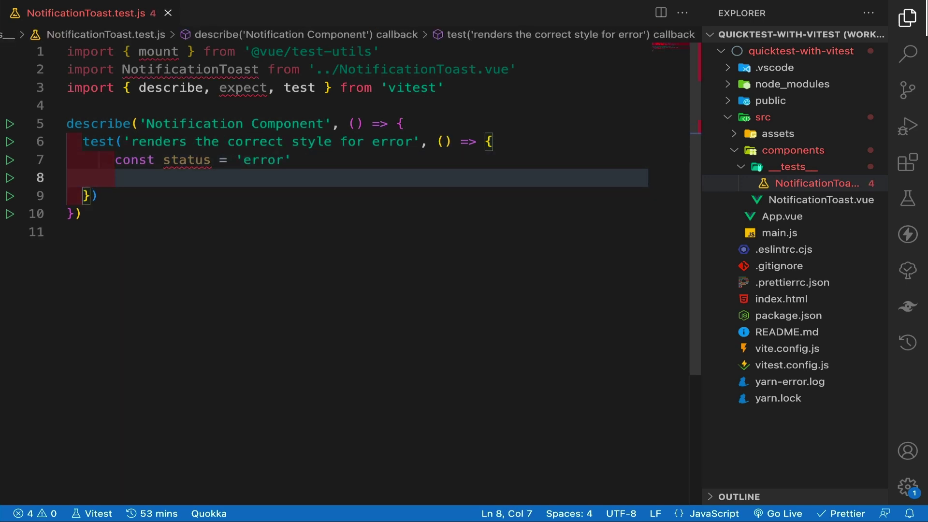
type("const")
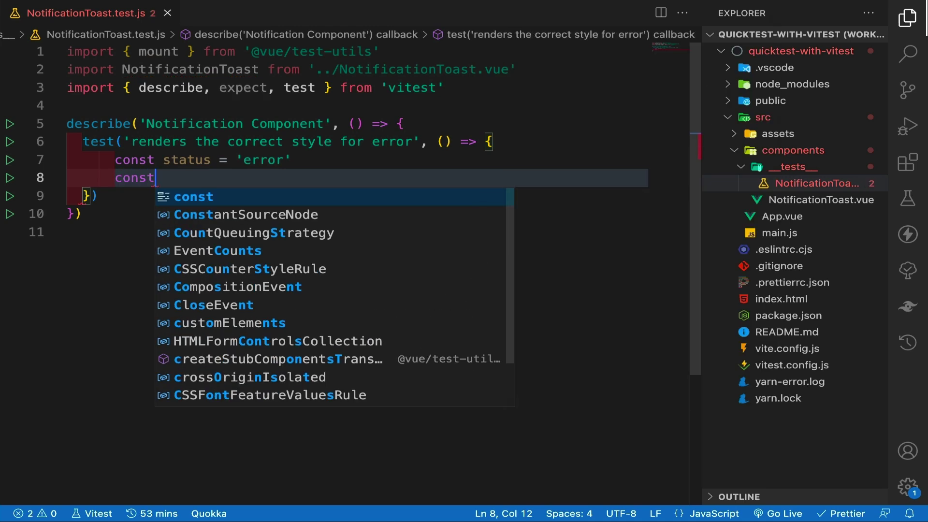
type(" wrapper ")
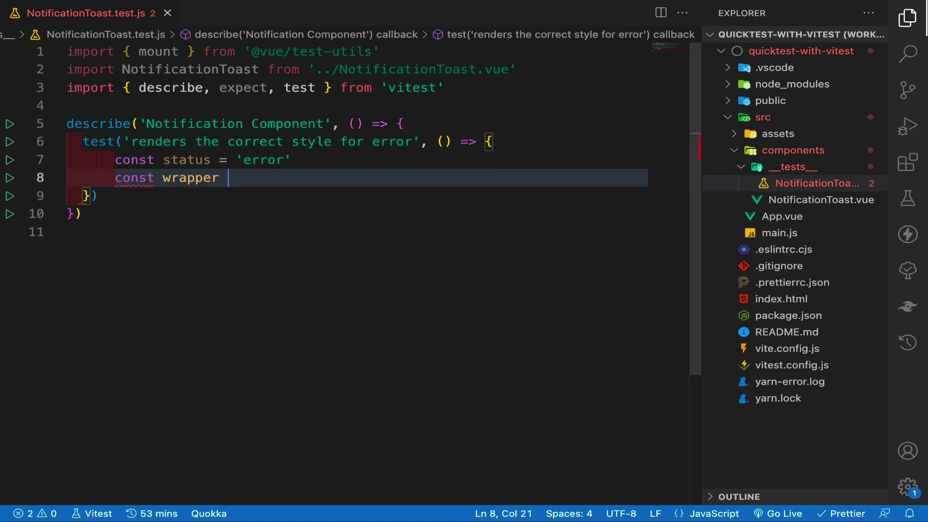
type("= mount")
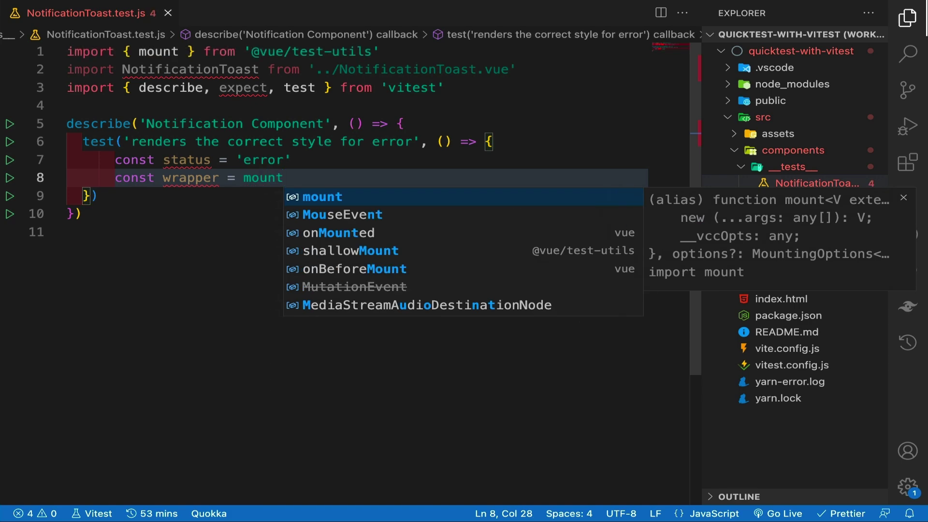
type("(N")
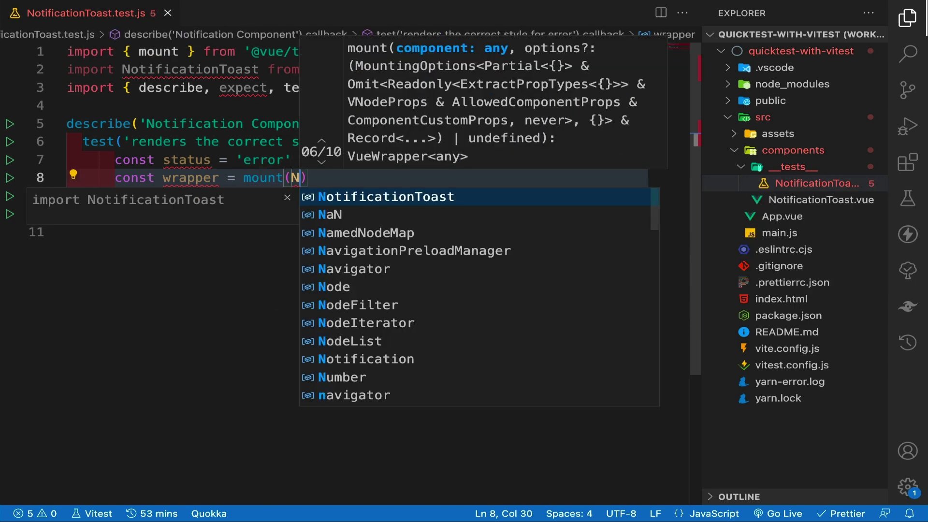
key("Return")
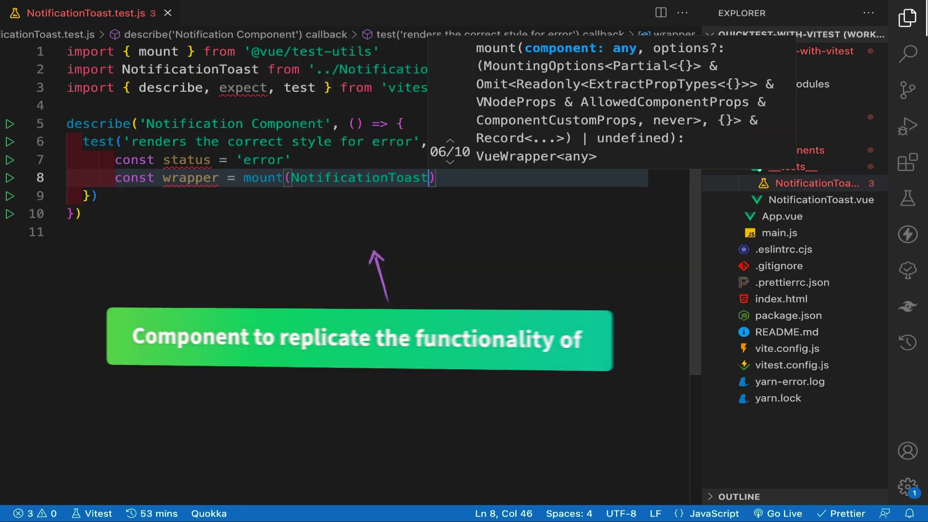
type(",")
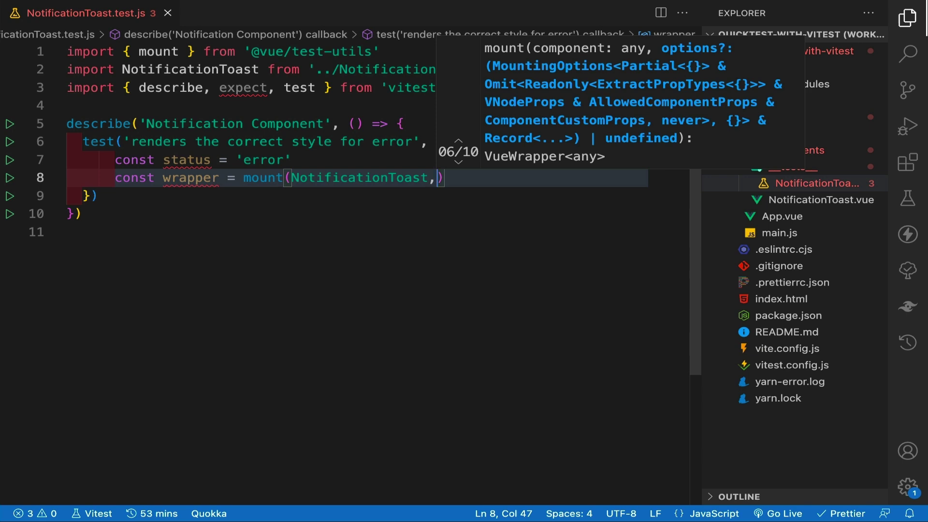
type(" {")
key("Return")
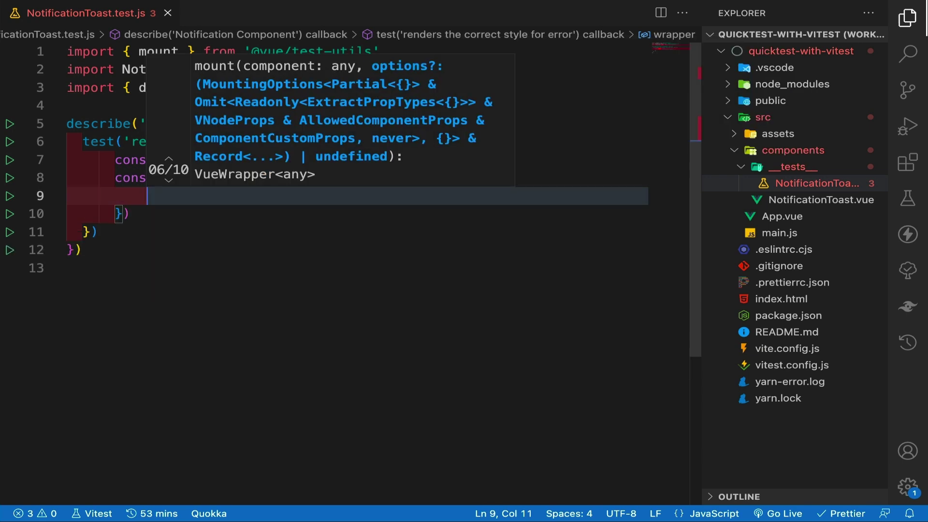
type("props")
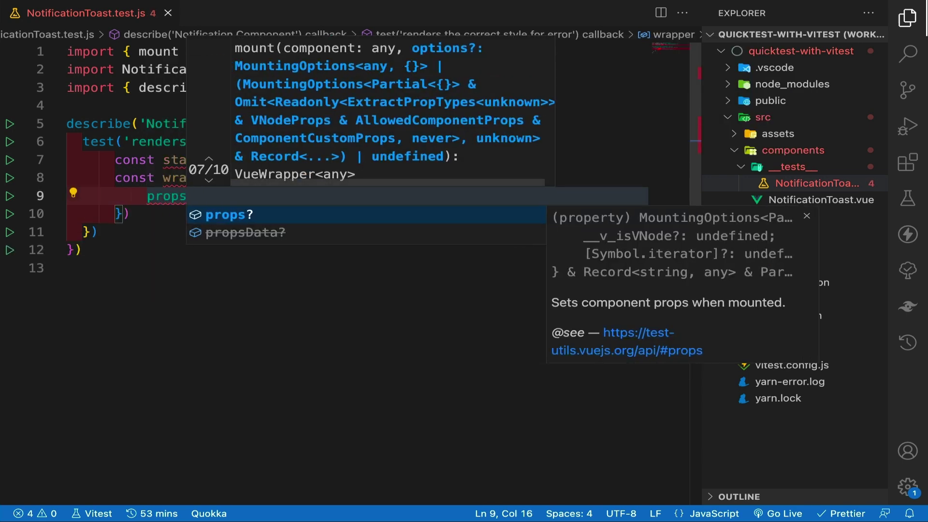
type(": {sta")
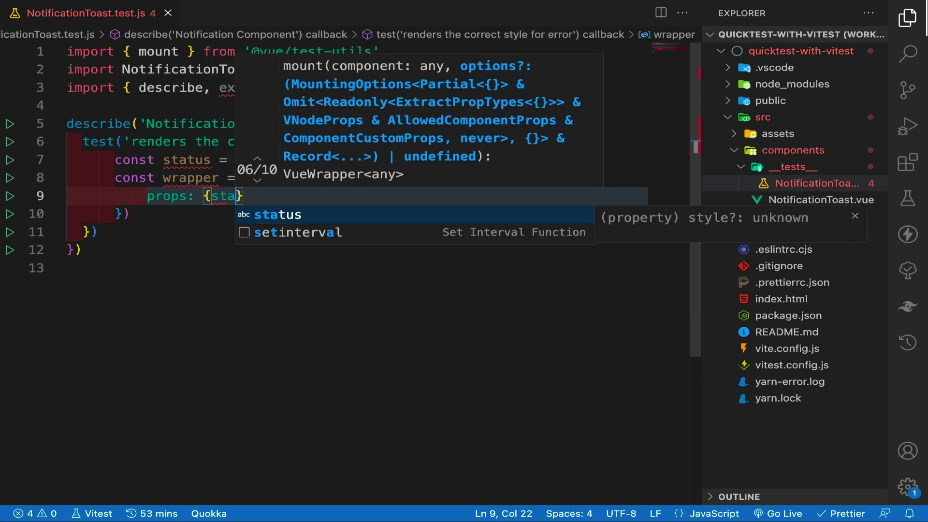
type("tus")
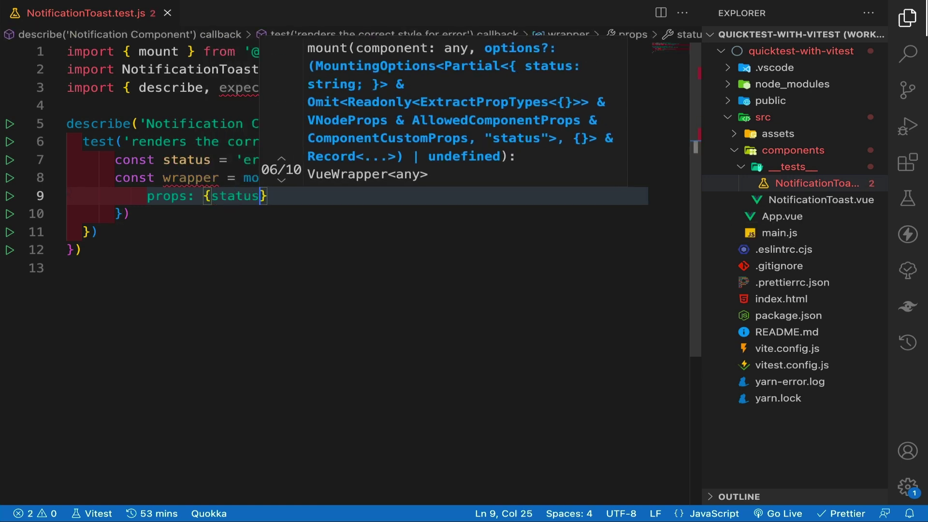
key("ctrl+s")
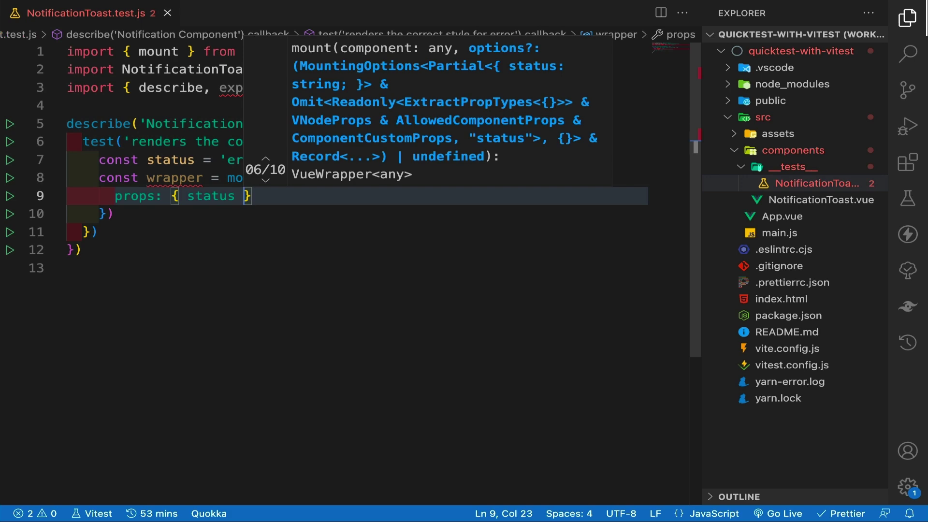
left_click(390, 211)
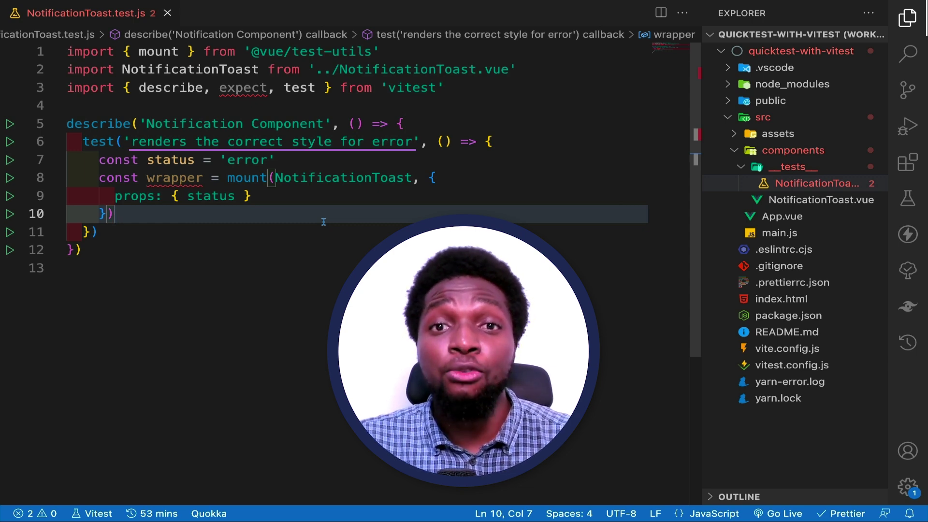
Assert wrapper.classes() contains 'notification--error' via expect.arrayContaining, then save the formatted file.
key("Return")
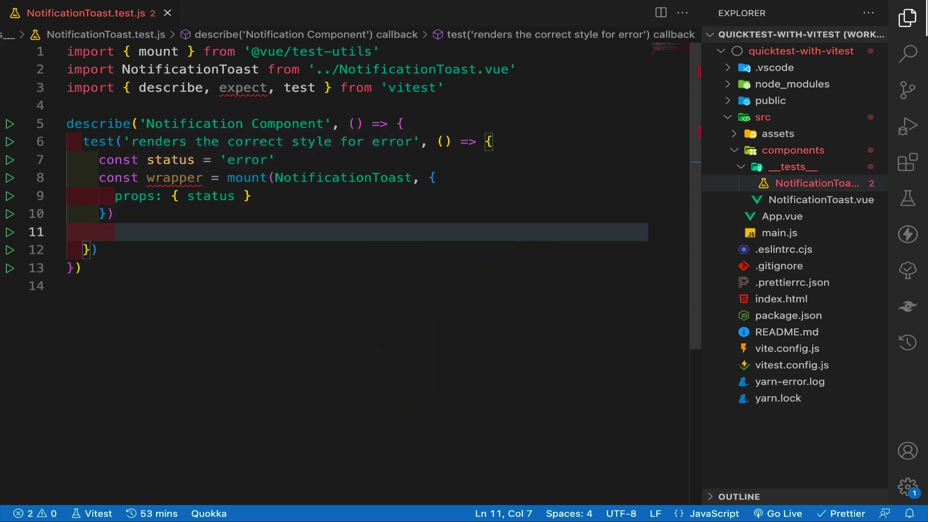
type("exp")
key("Tab")
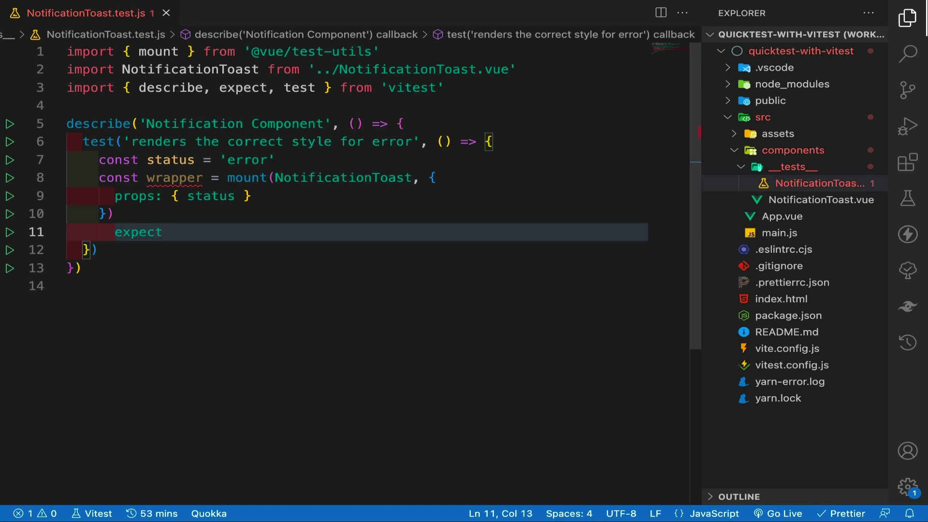
type("(wr")
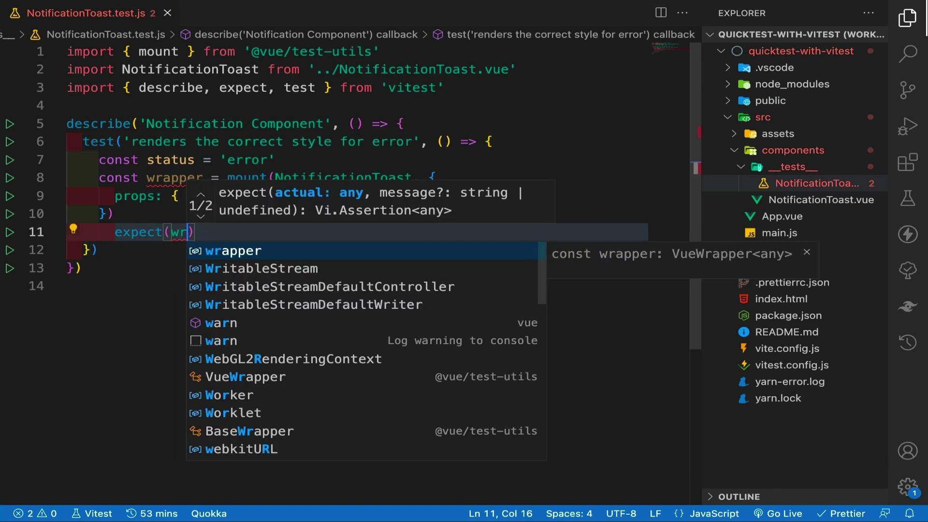
key("Tab")
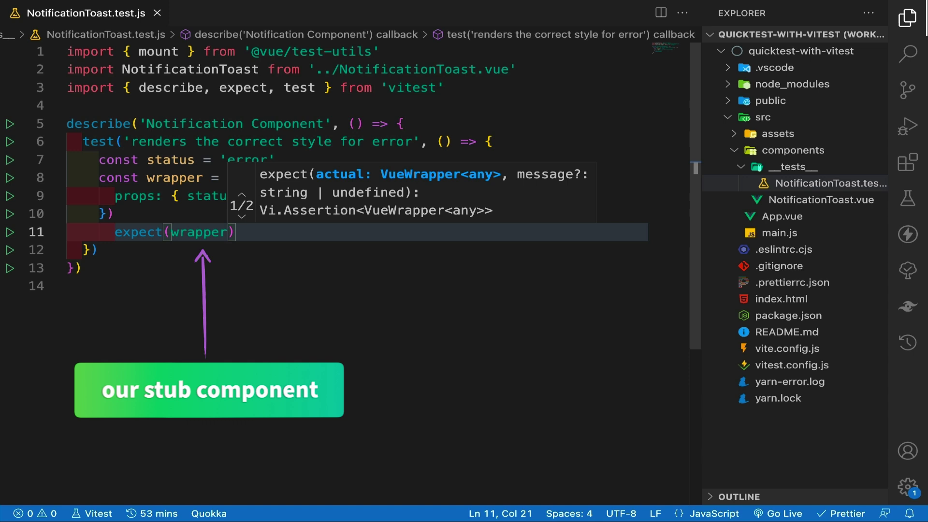
type(".cla")
key("Tab")
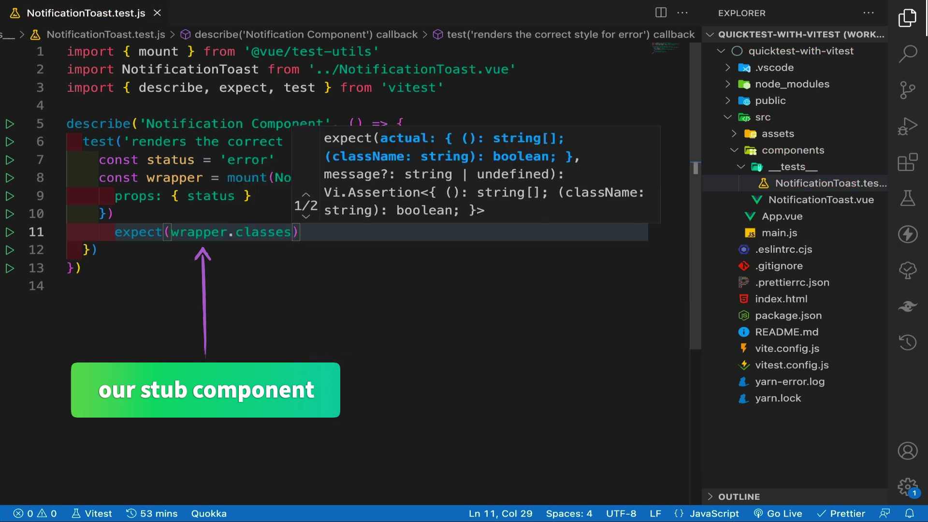
type("(")
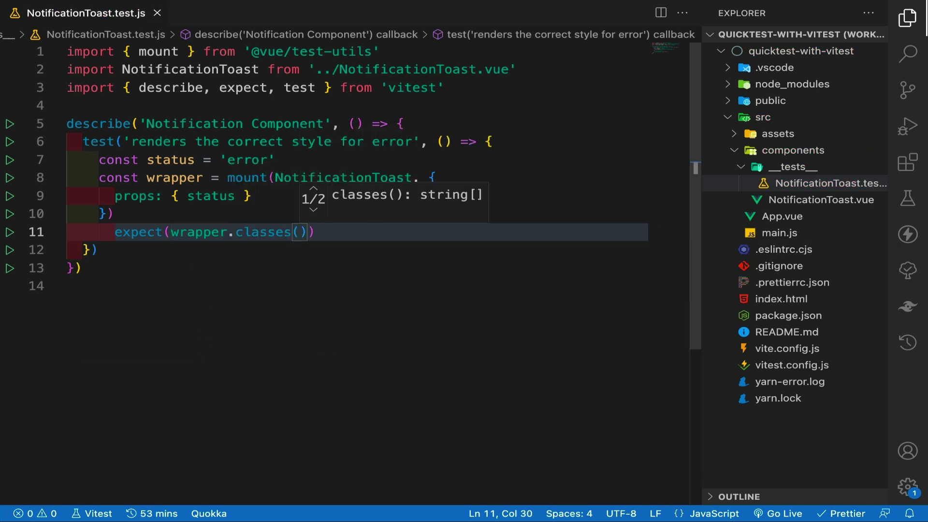
key("End")
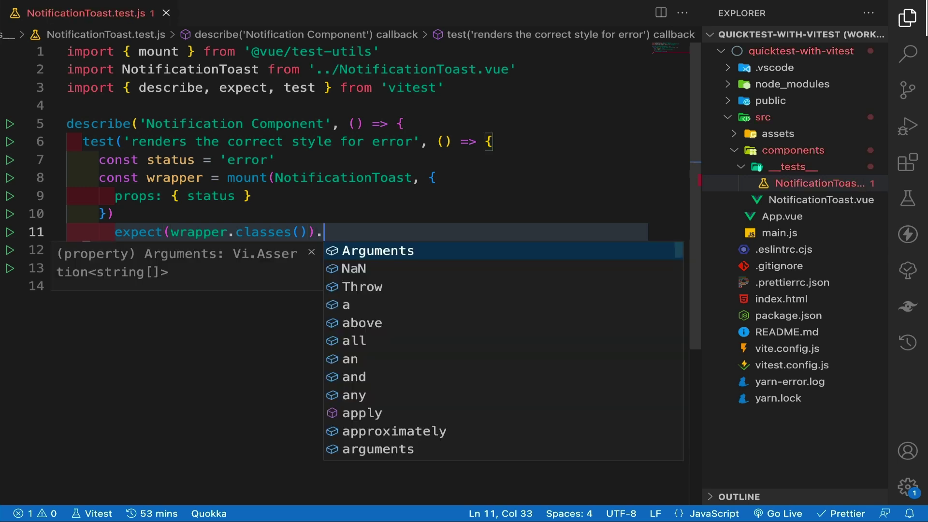
type("toEq")
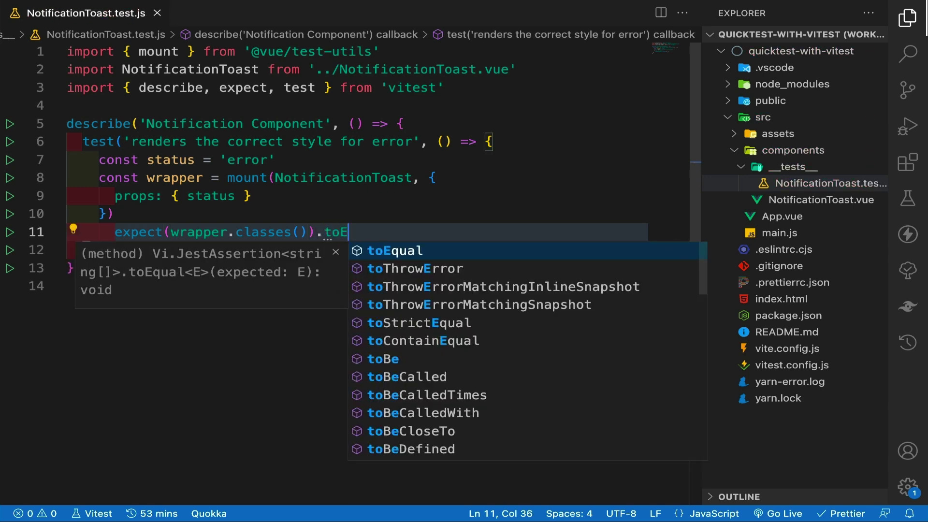
key("Return")
type("(expect.arrayContaining([")
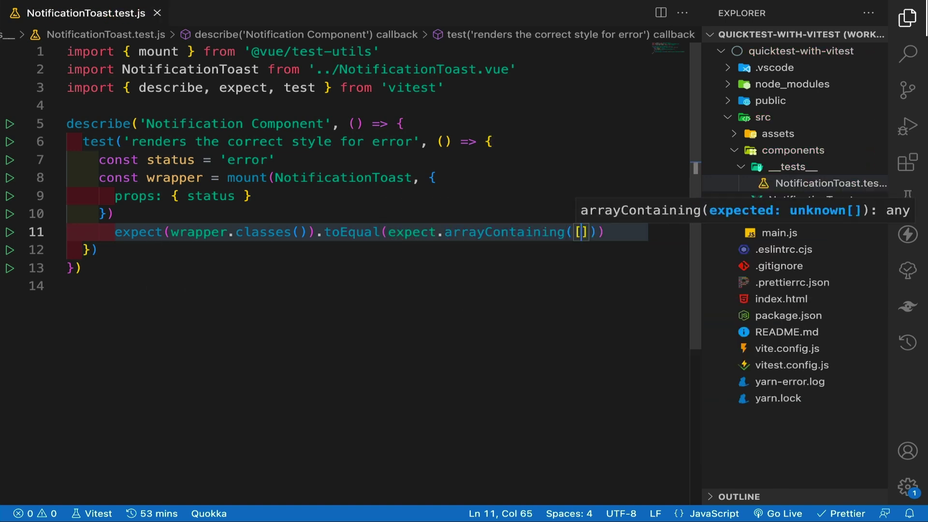
type("\"notification--error")
key("ctrl+s")
left_click(339, 297)
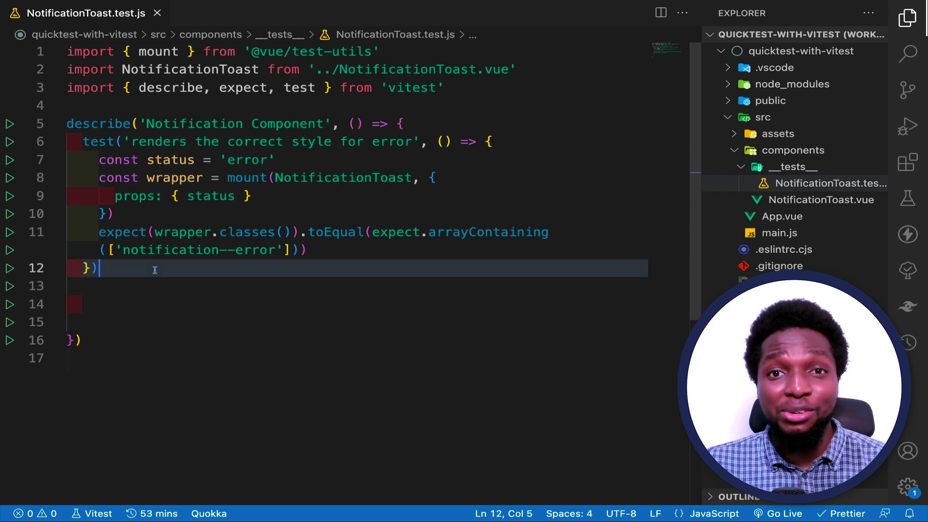
Paste a copy of the error test and change every 'error' in it to 'success'.
left_click(128, 302)
type("test('renders the correct style for error', () => {     const status = 'error'     const wrapper = mount(NotificationToast, {       props: { status }     })     expect(wrapper.classes()).toEqual(expect.arrayContaining(['notification--error']))   })")
double_click(392, 304)
key("ctrl+d")
key("ctrl+d")
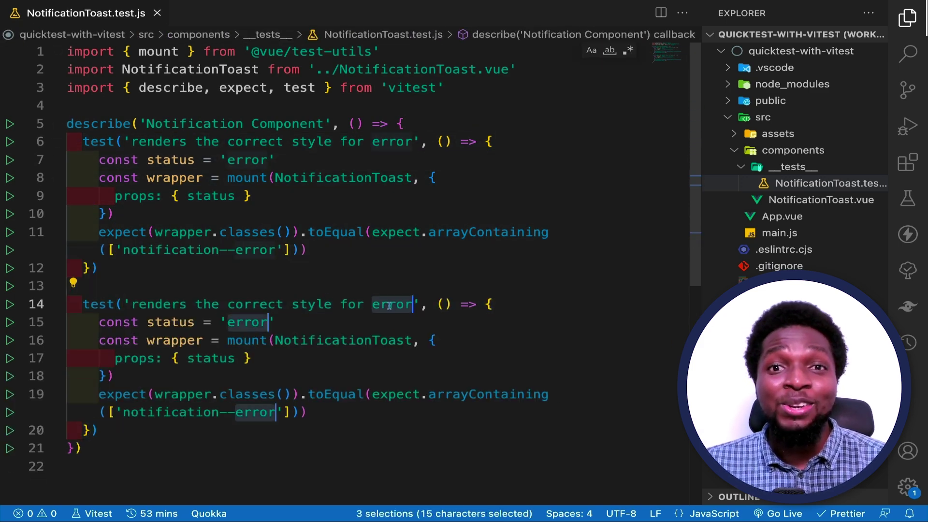
type("success")
left_click(379, 415)
Paste another copy of the error test and change every 'error' in it to 'info'.
key("Down")
key("Return")
key("ctrl+v")
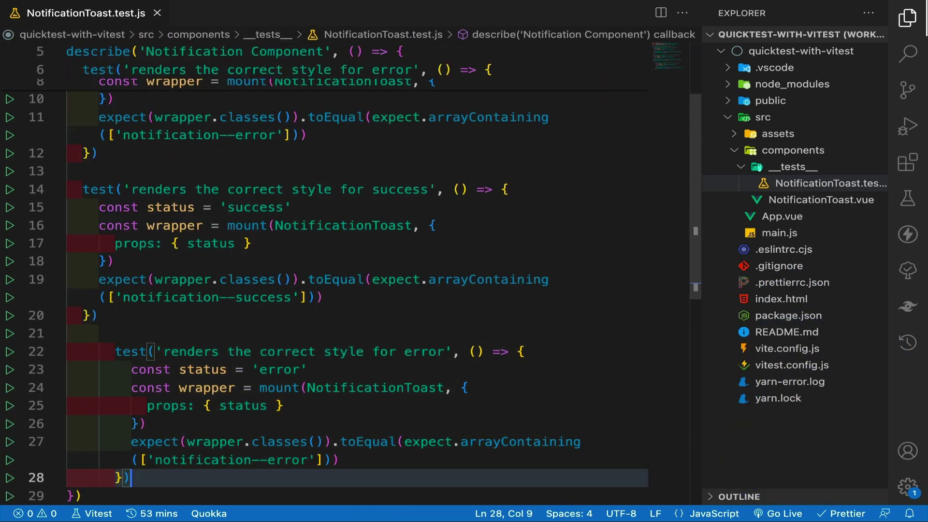
double_click(426, 352)
key("ctrl+d")
key("ctrl+d")
type("info")
left_click(431, 331)
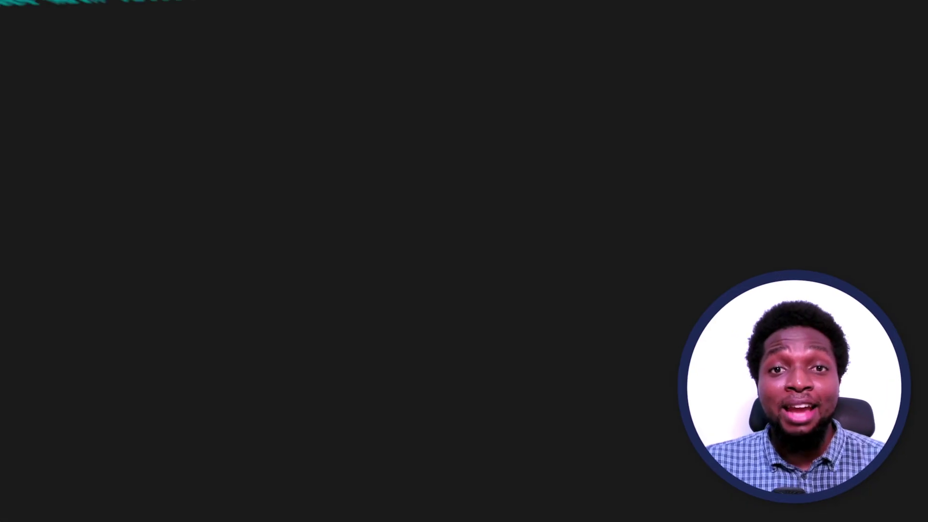
type("yarn te")
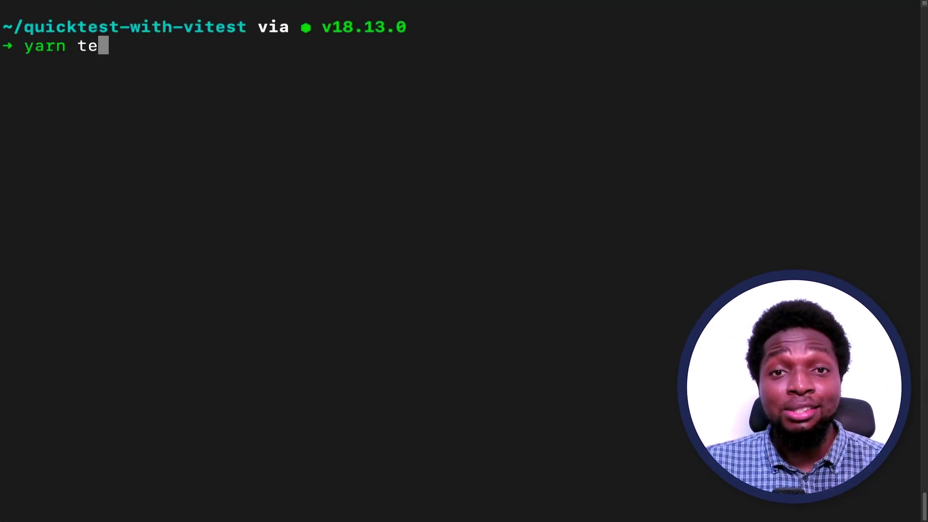
type("st")
Run yarn test in the project folder to execute the Vitest suite.
key("Return")
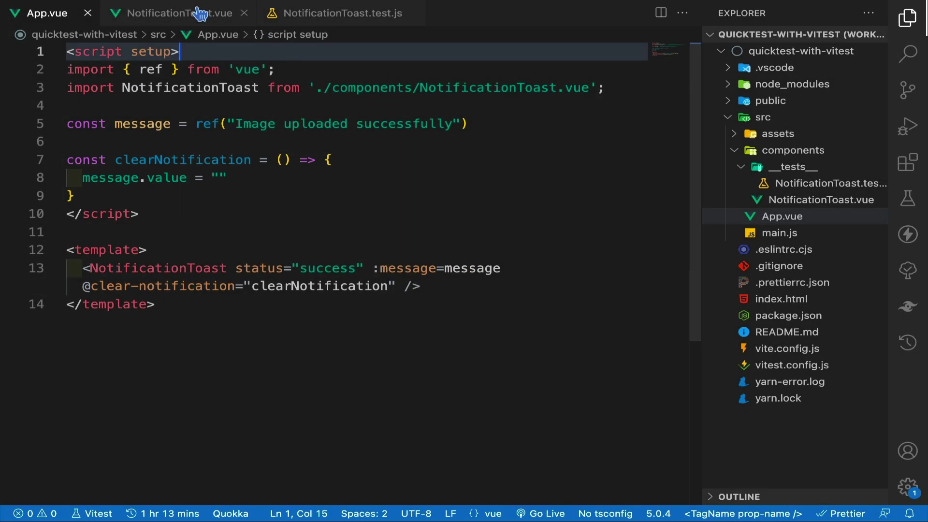
Check the slide-class condition in NotificationToast.vue, then start the empty-message test.
left_click(197, 13)
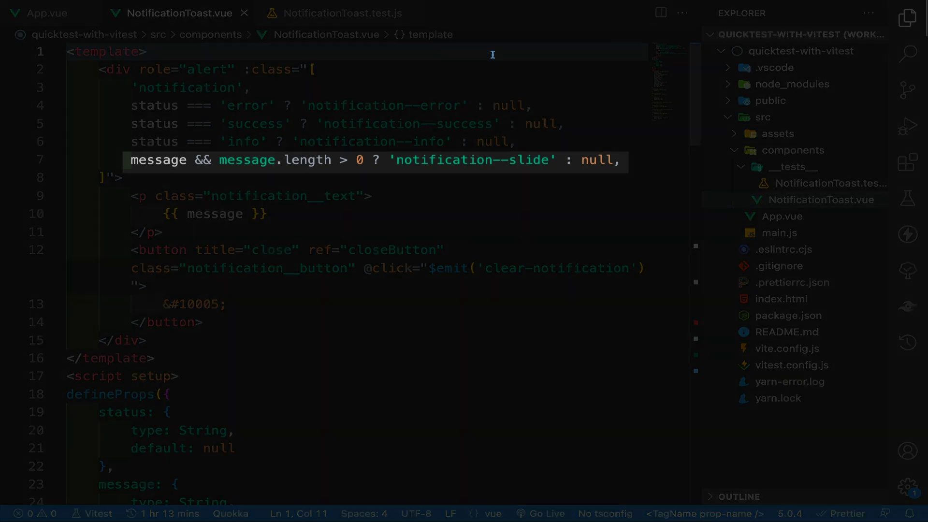
left_click(519, 162)
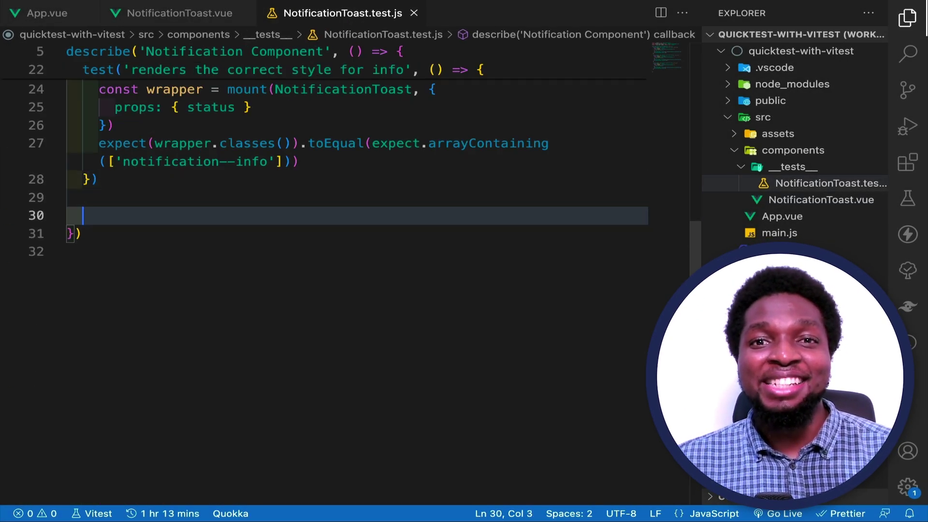
type("test(\"notification slides up when message is empty\", ")
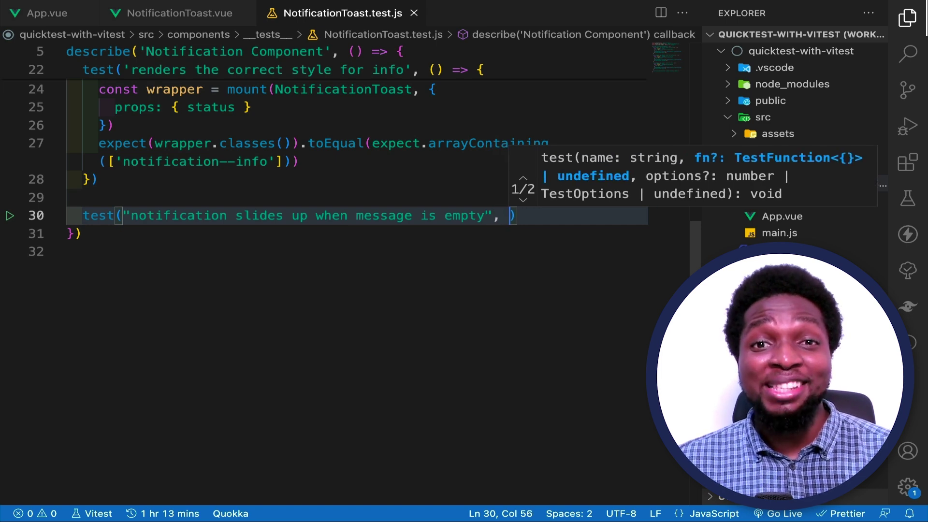
type("() => {")
key("Return")
type("c")
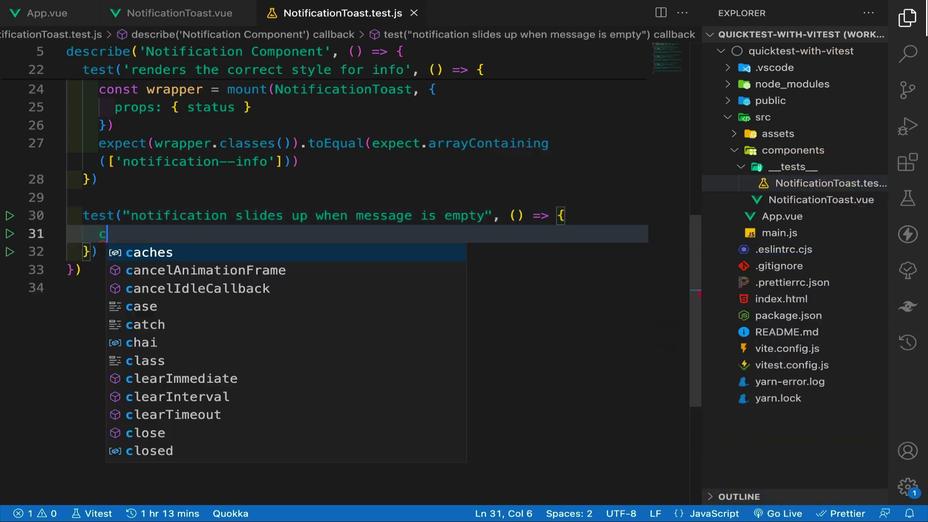
type("onst message = ")
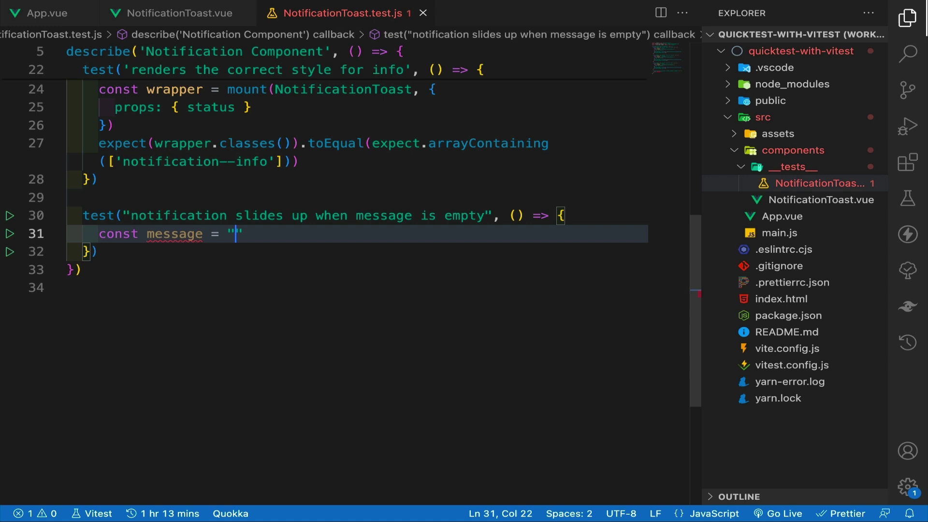
type("\"")
key("ctrl+s")
Mount NotificationToast with props { message } using the empty message, and add a line below.
key("Return")
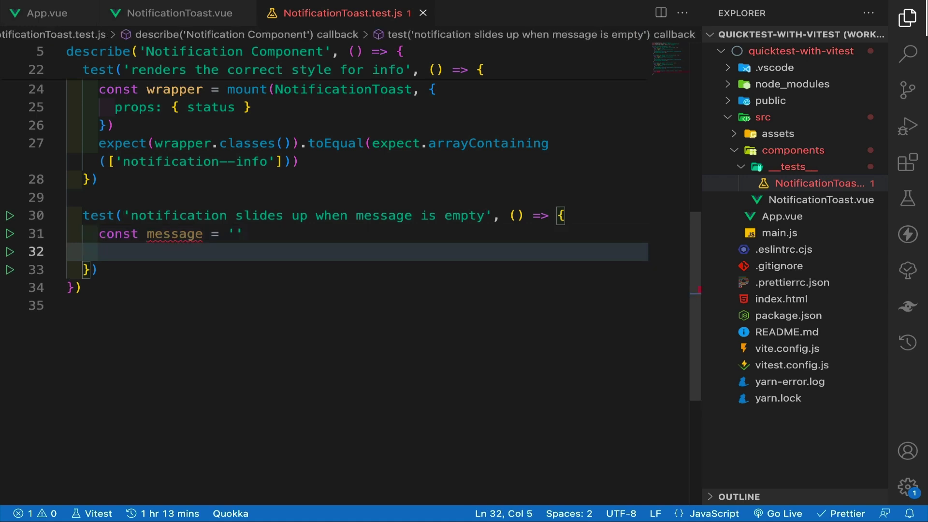
type("const wrapper")
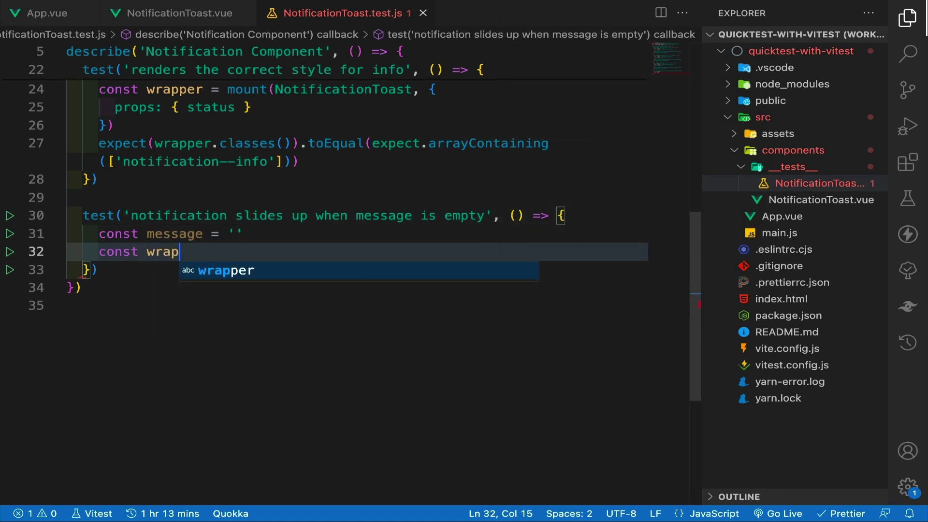
type(" = mount(N")
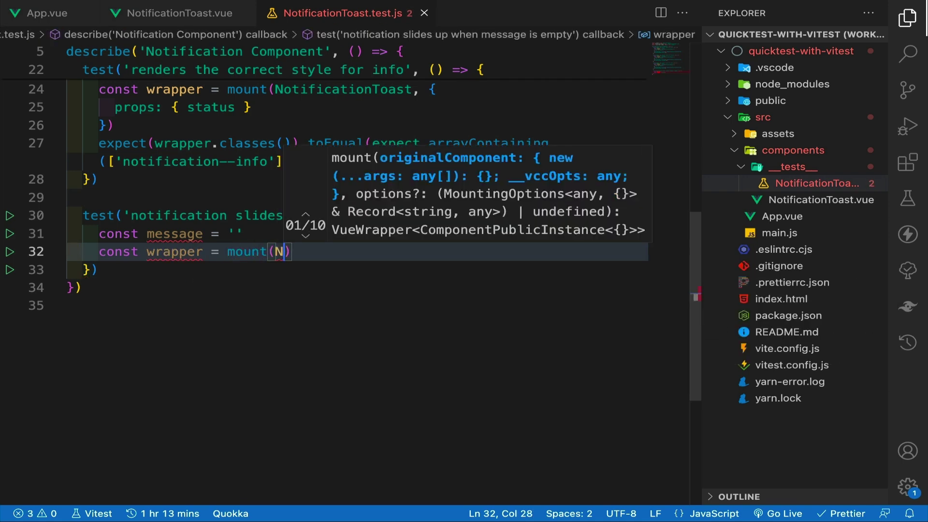
type("otificationToast")
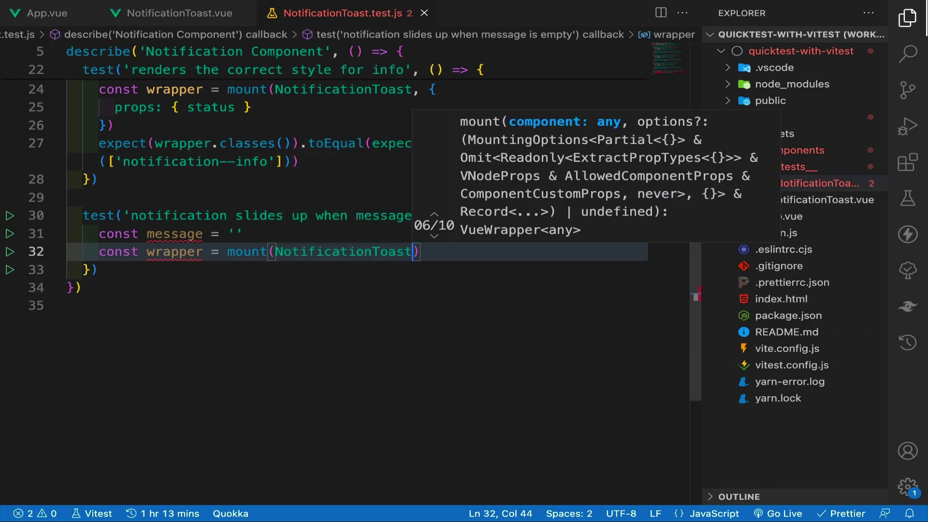
type(", {")
key("Return")
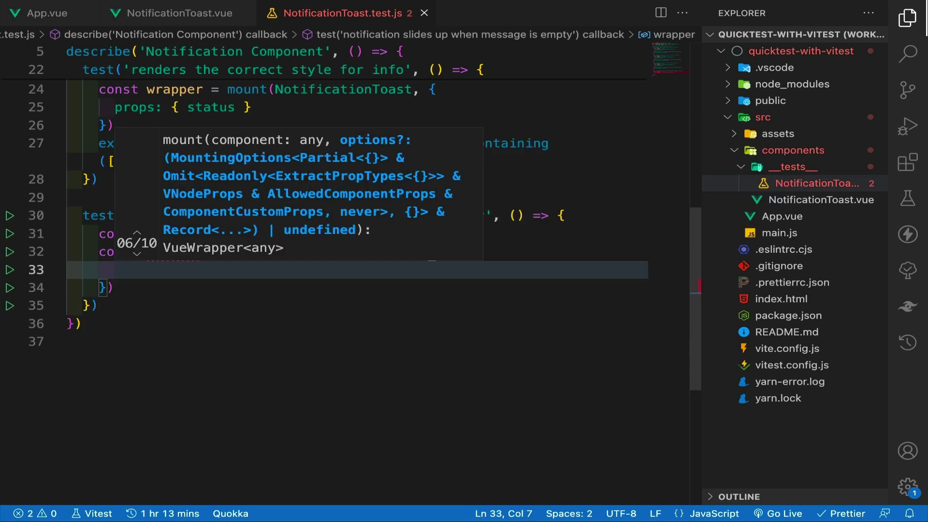
type("props: {messg")
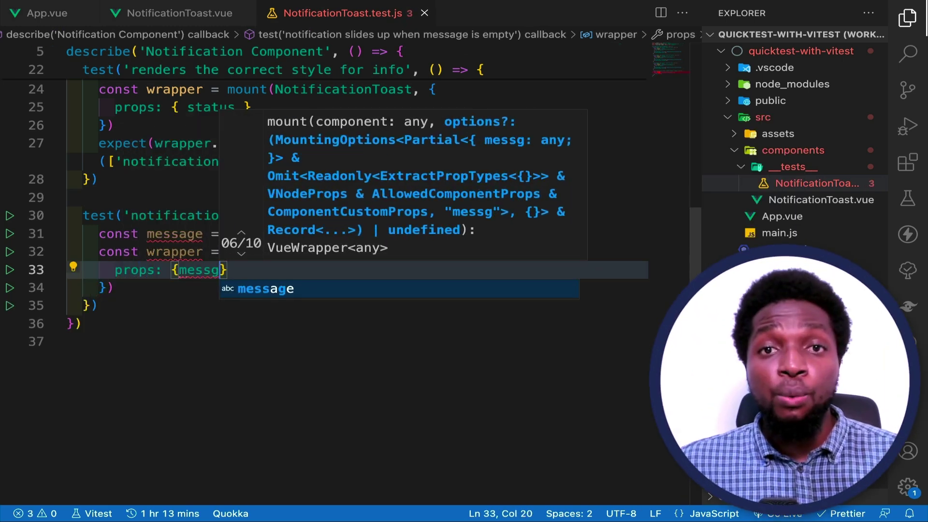
key("Tab")
key("ctrl+s")
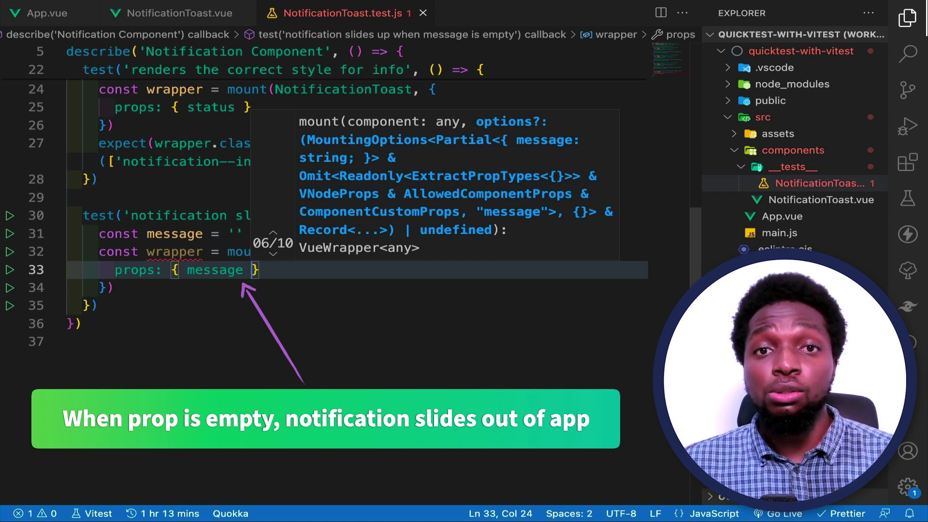
left_click(336, 268)
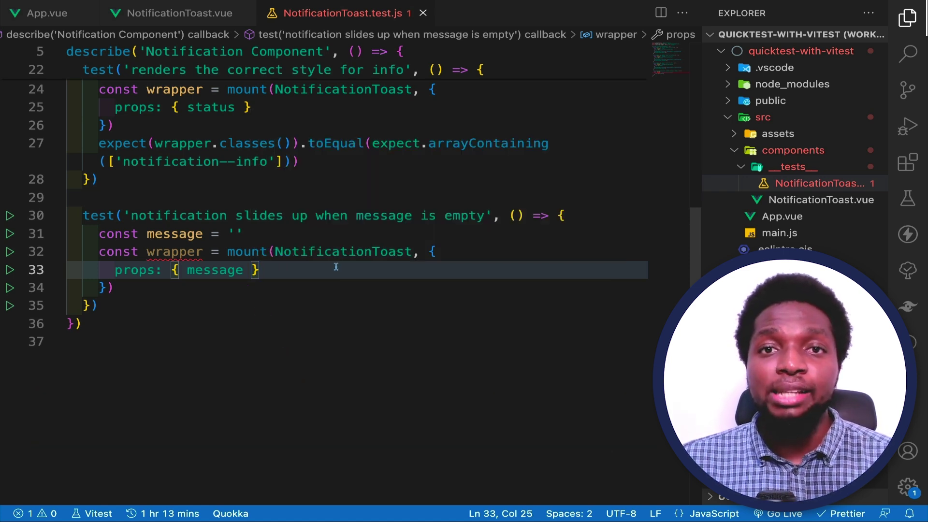
key("Return")
Assert wrapper.classes('notification--slide') is false, then save the formatted test file.
key("Down")
key("Return")
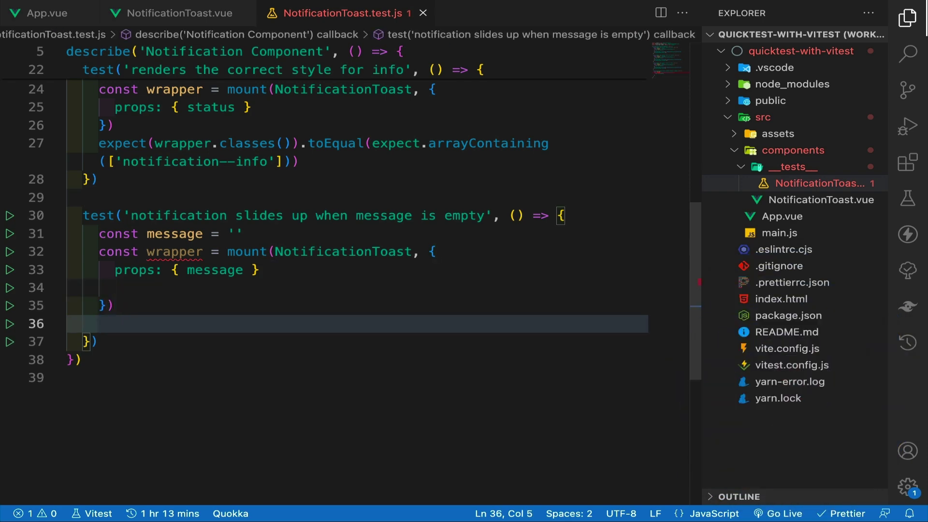
type("expect(wrapper")
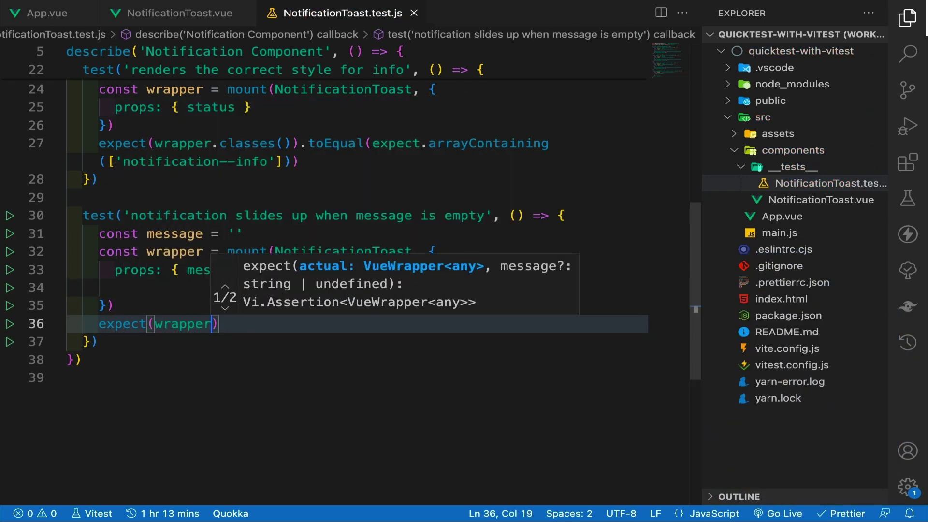
type(".classes(\"notification--slide")
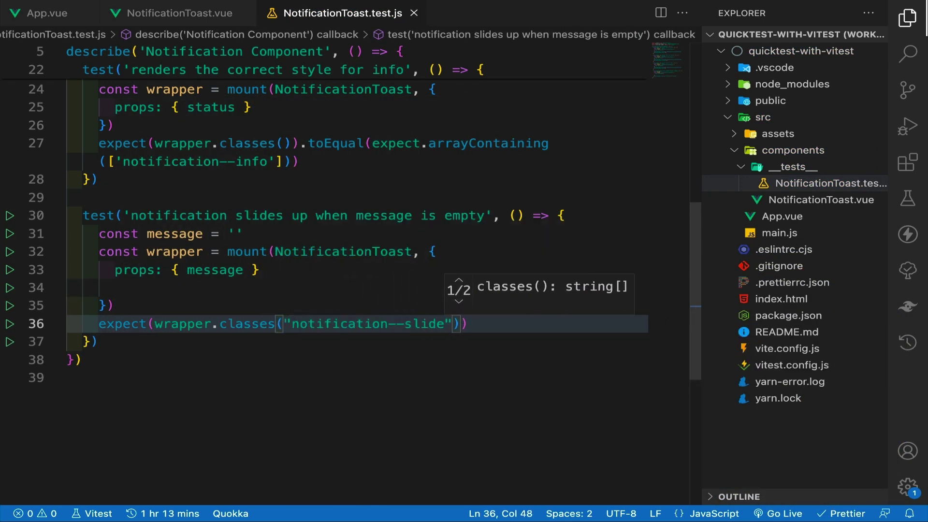
type("\")).toBe(fals")
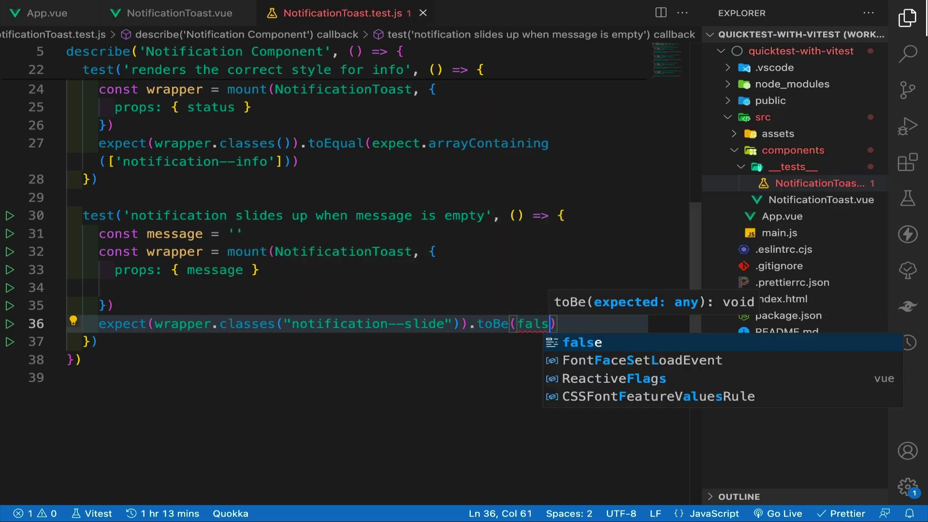
type("e")
key("ctrl+s")
left_click(403, 346)
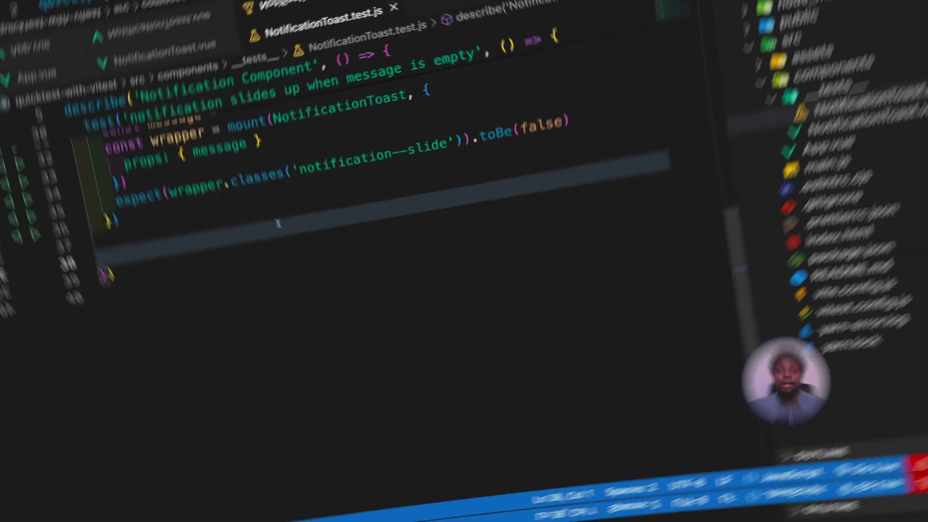
type("test('")
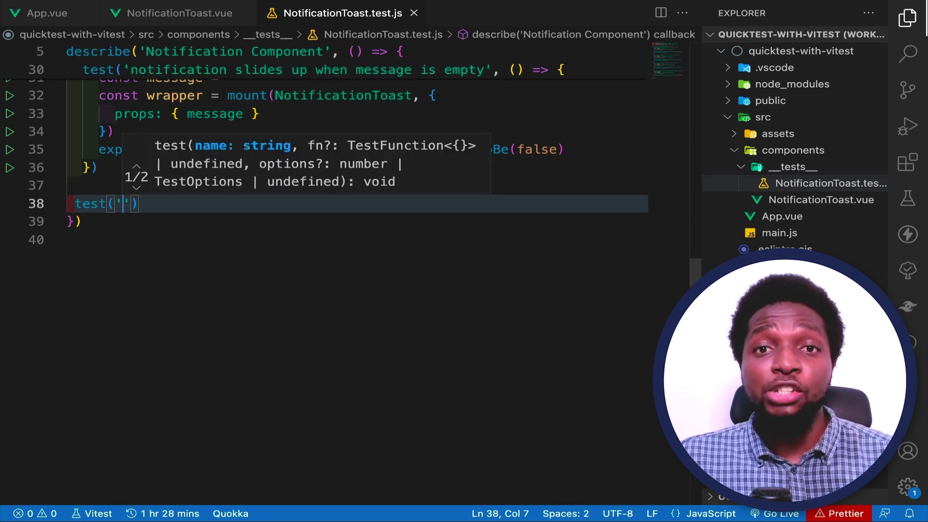
type("emits event when close ")
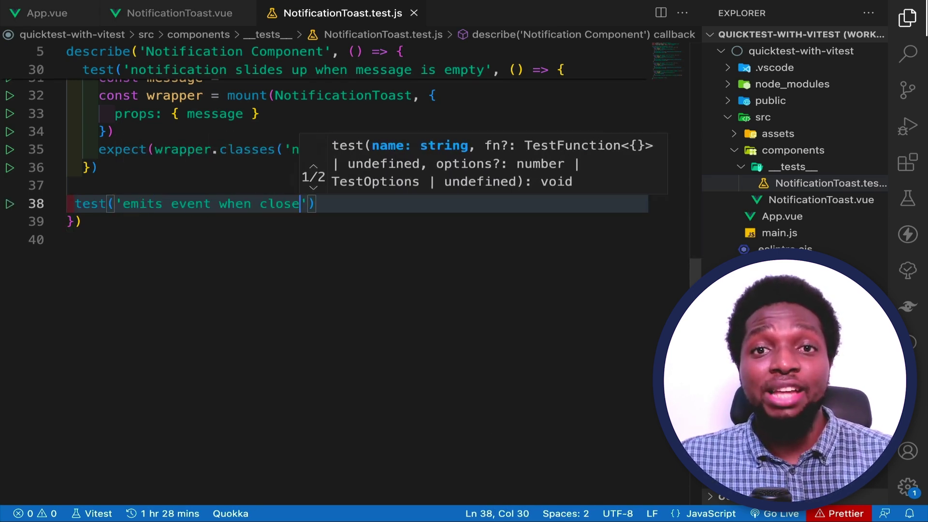
type("button is clicked")
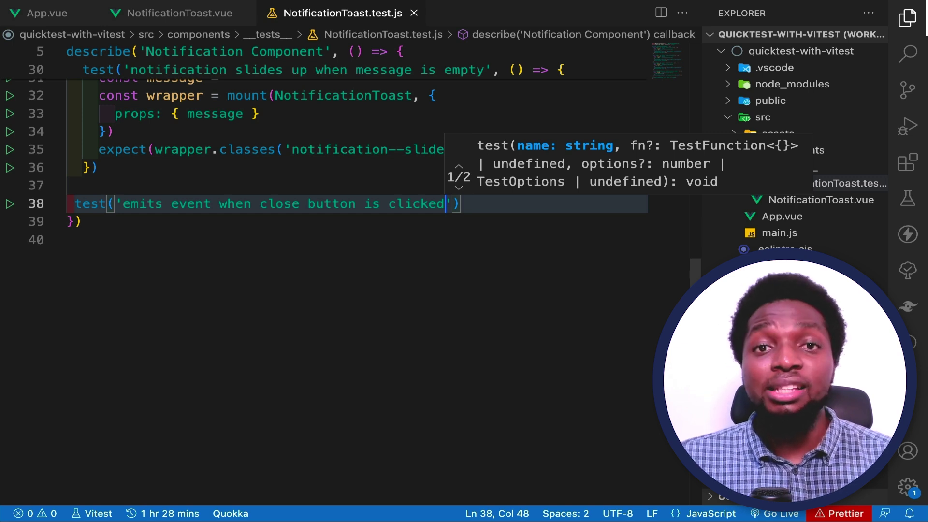
type("'")
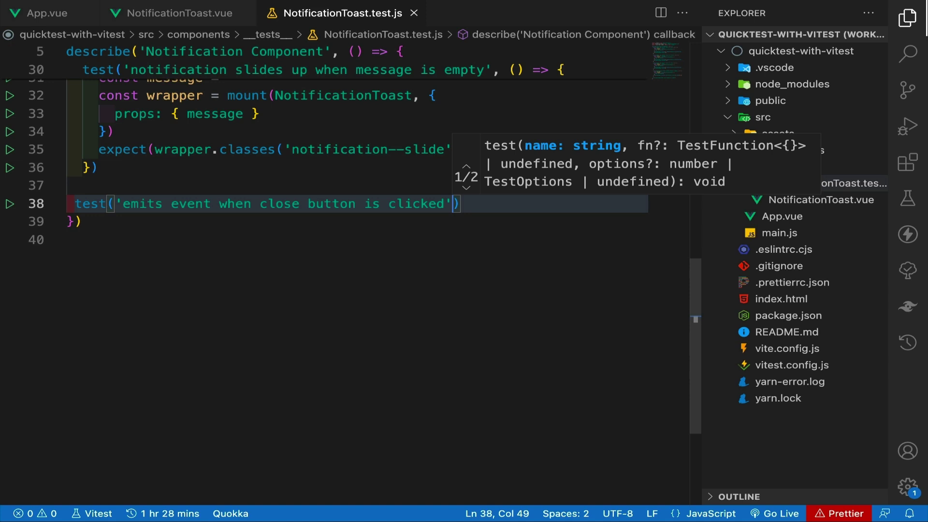
type(", async() => ")
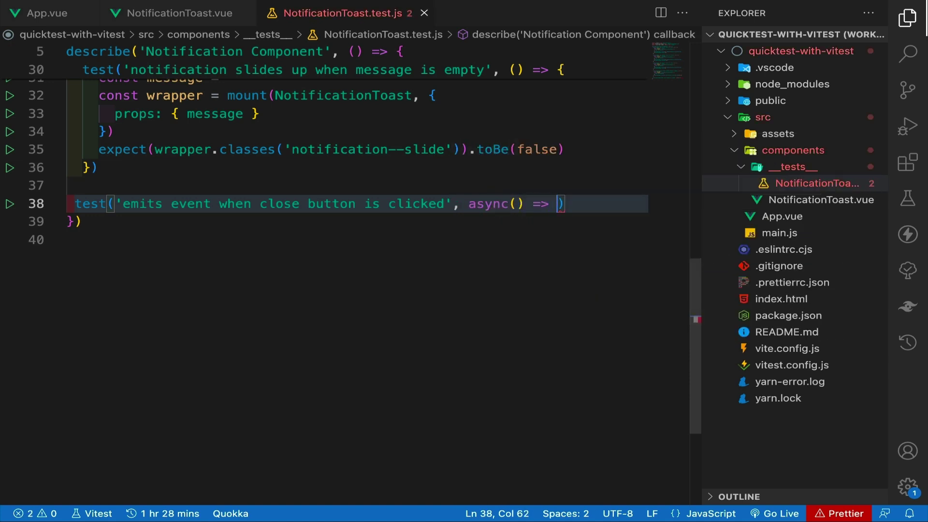
type("{")
Write the async close-button test body mounting NotificationToast with data returning { clicked: false }.
key("ctrl+s")
key("Return")
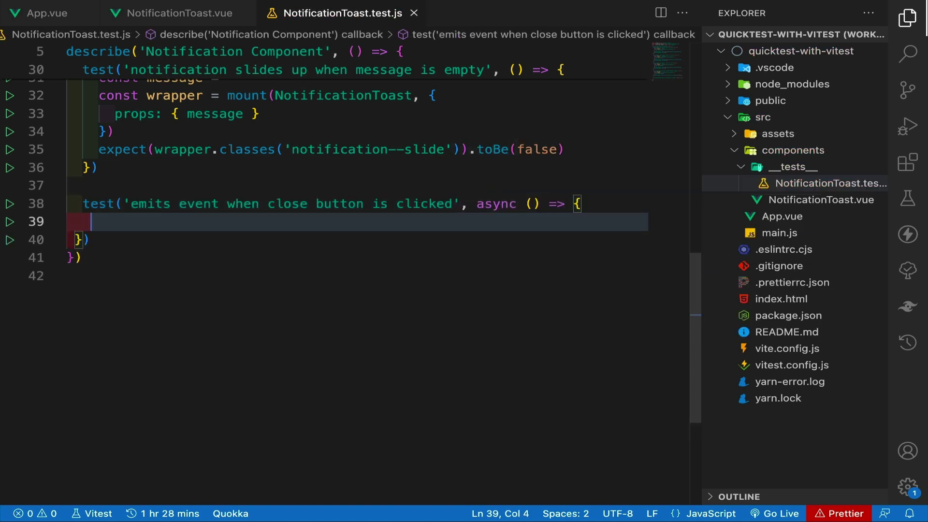
type("const wrappe")
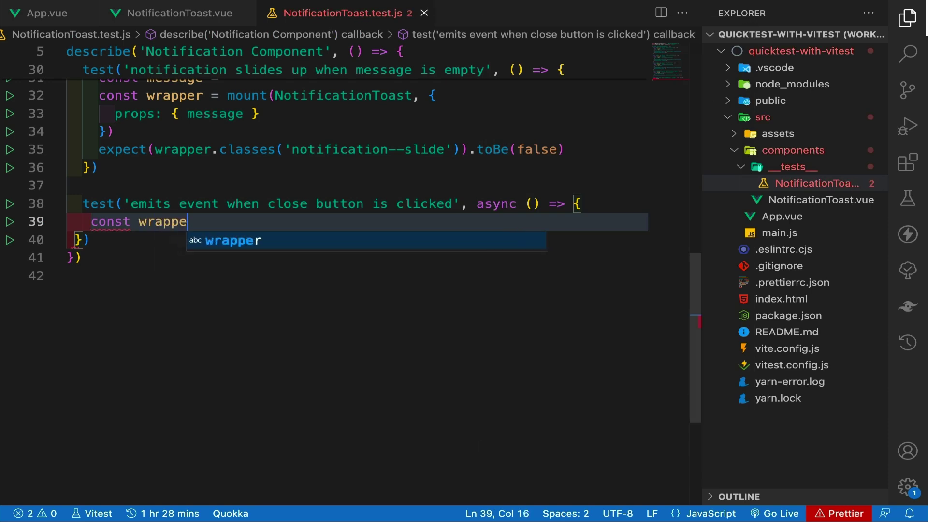
type("r = mount(NotificationToast")
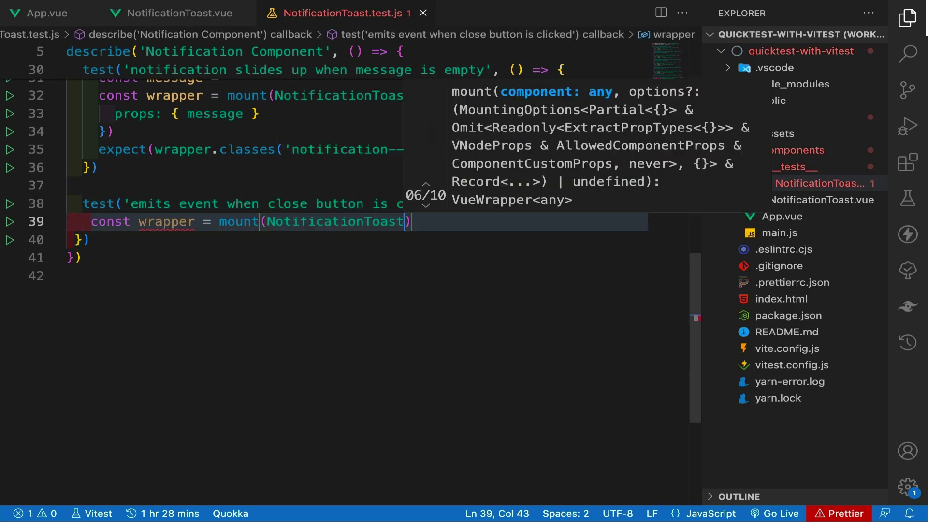
type(", {")
key("Return")
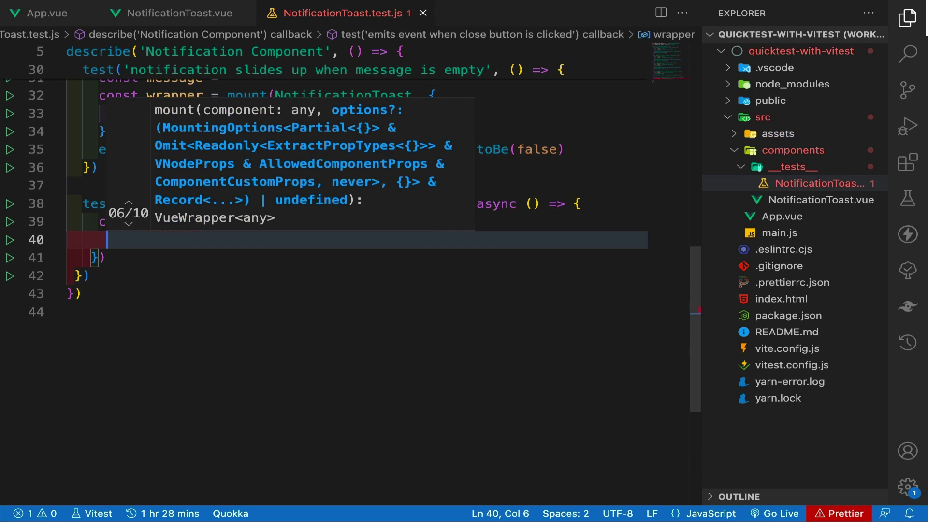
type("data()")
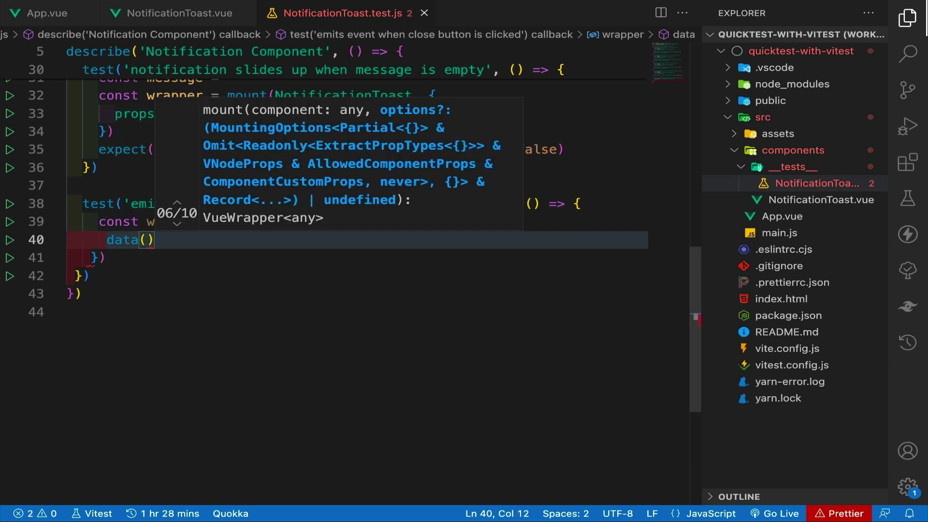
type(" {")
key("Return")
type("return {")
key("Return")
type("clicked")
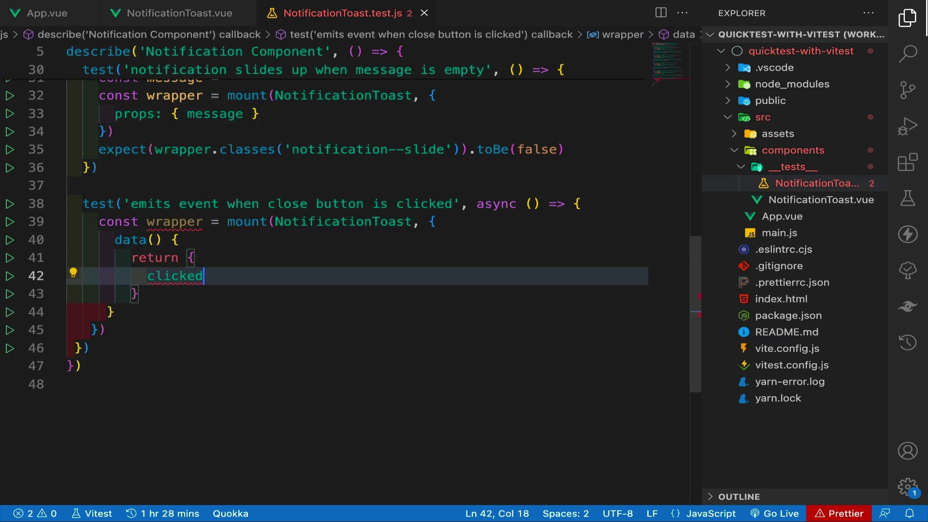
type(": fas")
key("Tab")
key("Down")
key("Down")
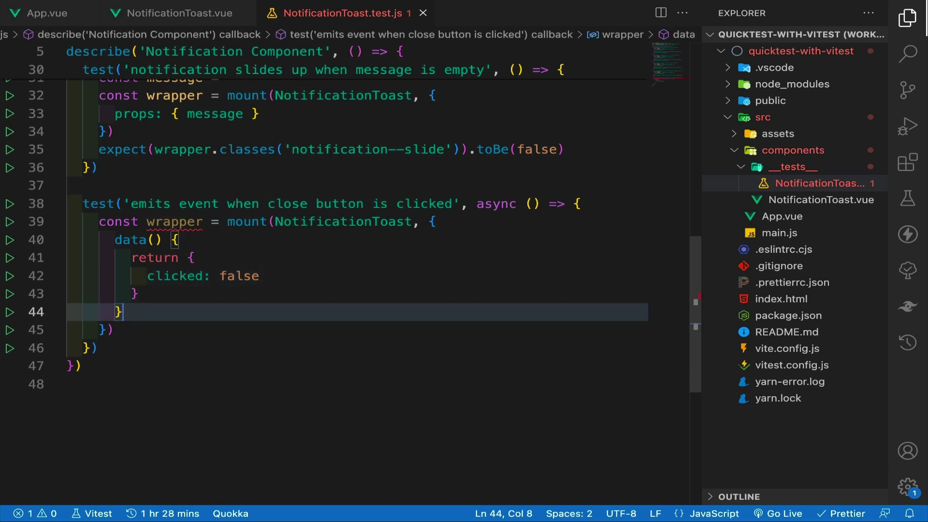
key("Down")
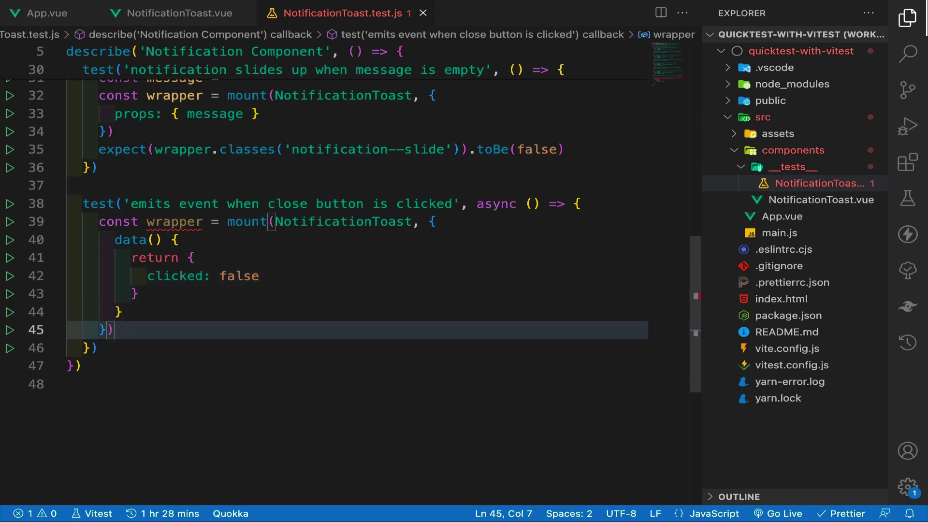
Add const closeButton = wrapper.find('button') and await closeButton.trigger('click') after the mount.
key("Return")
type("co")
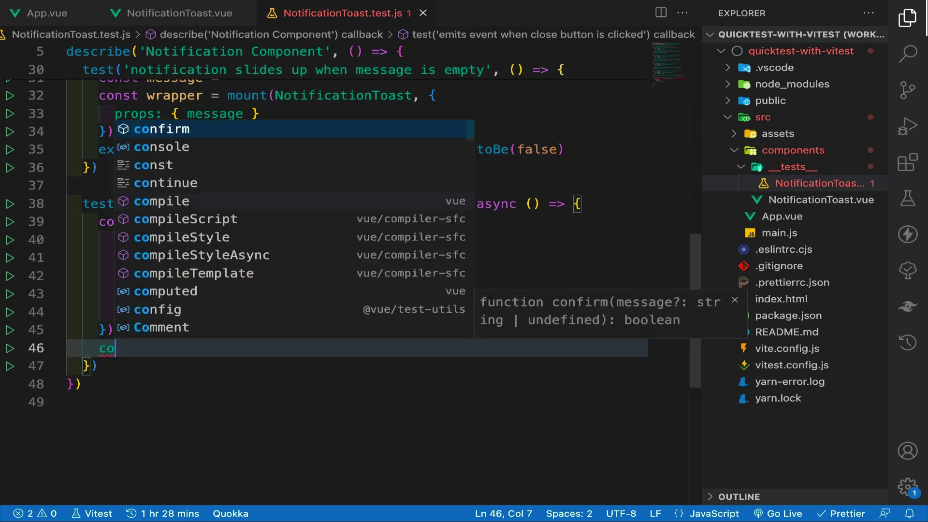
type("nst closeButton")
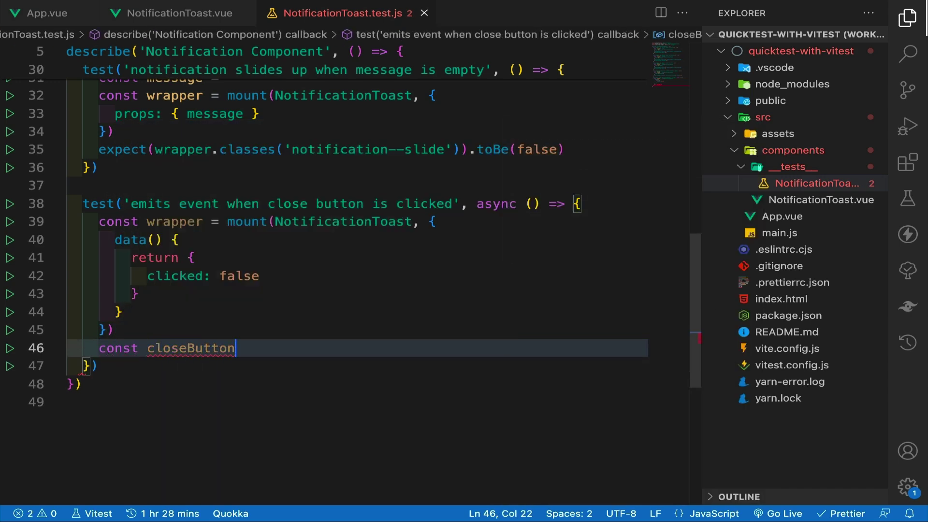
type(" = wrapper.find")
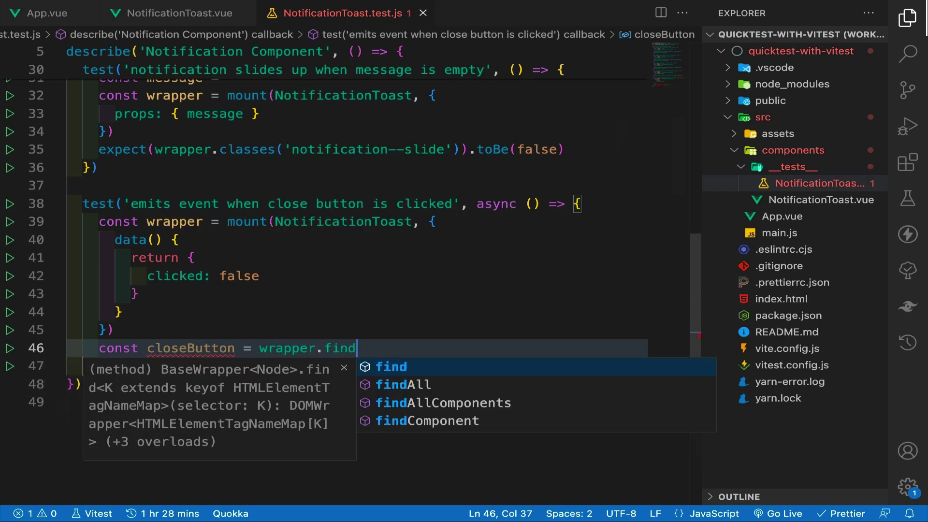
type("('button")
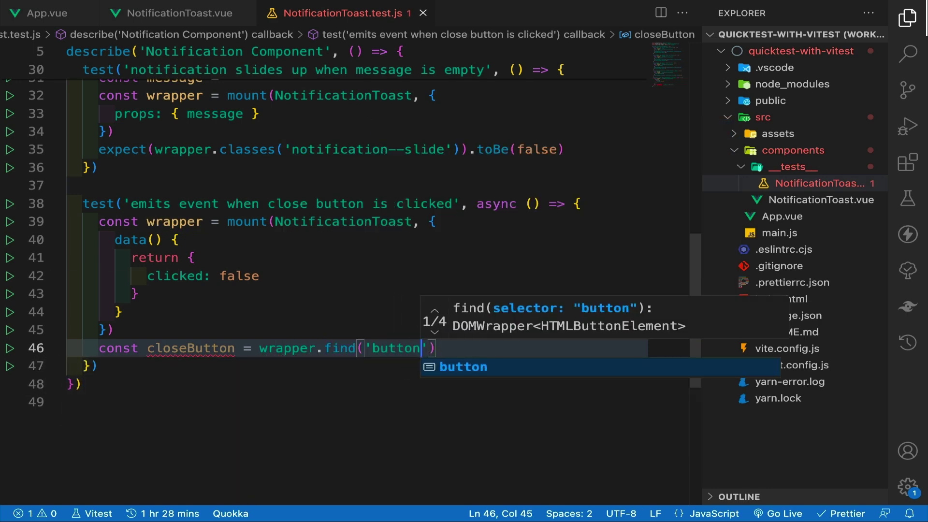
type("')")
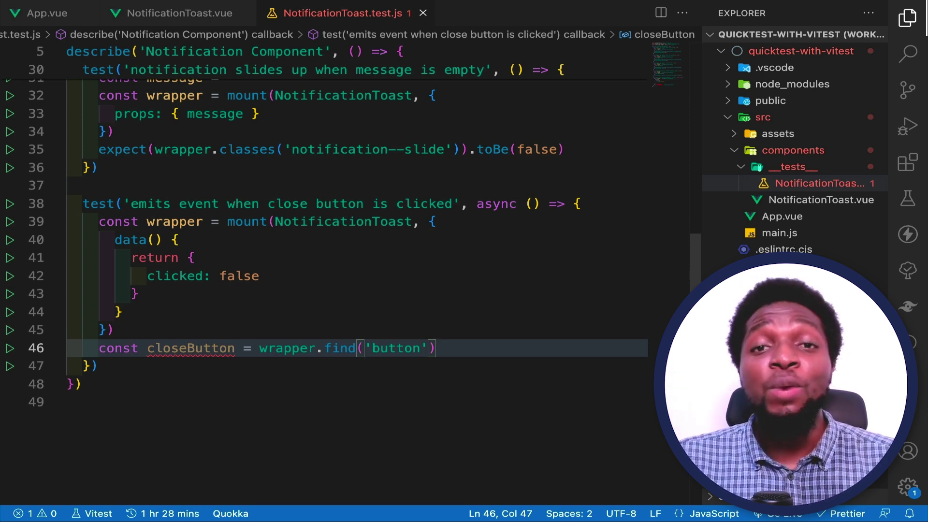
key("Return")
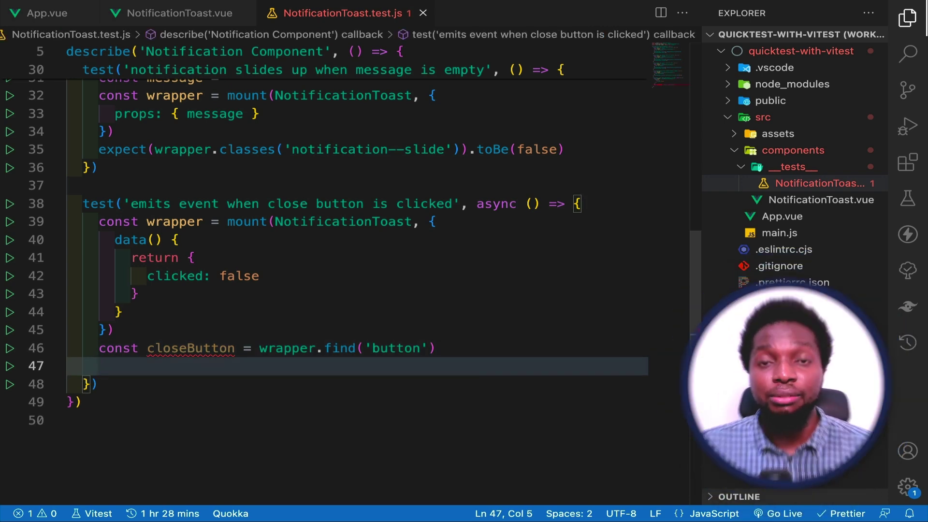
type("await closeButton.trigger('click'")
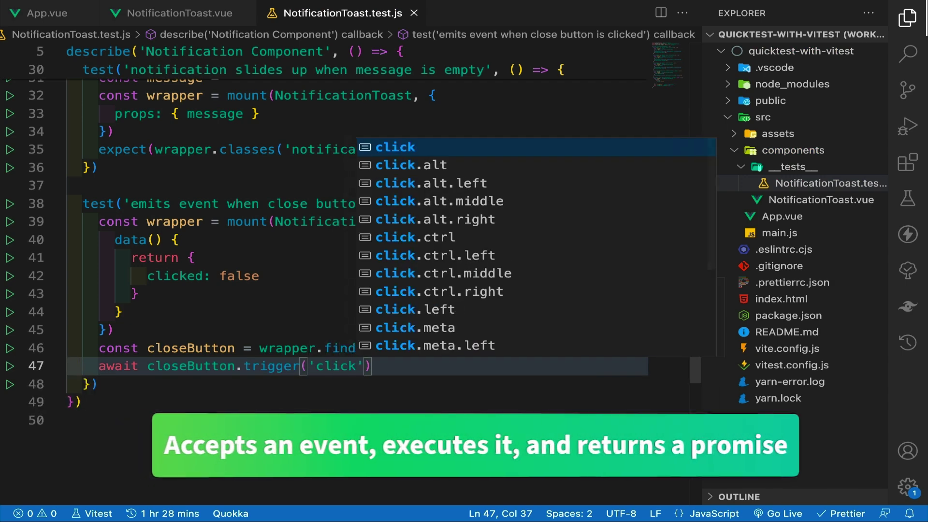
key("Escape")
type("')")
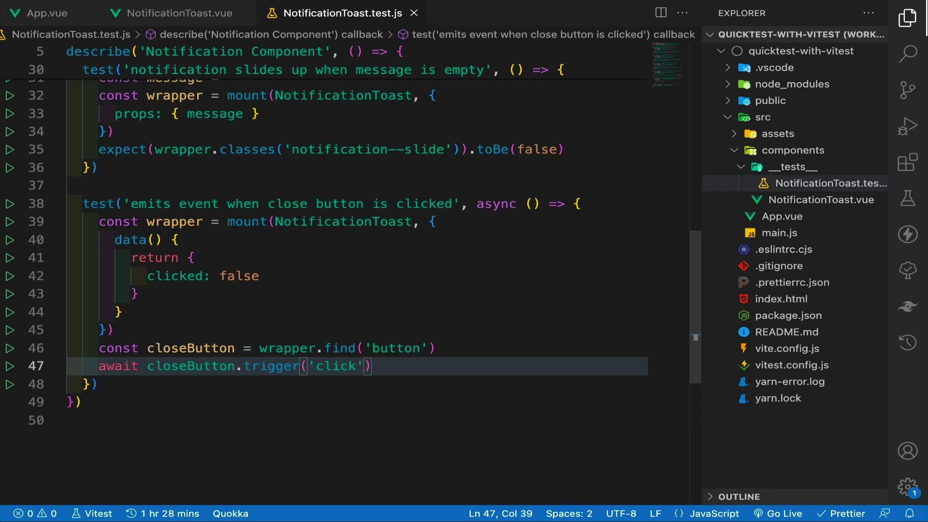
Add expect(wrapper.emitted()).toHaveProperty('clear-notification') as the close-button test's assertion.
key("Return")
type("expect")
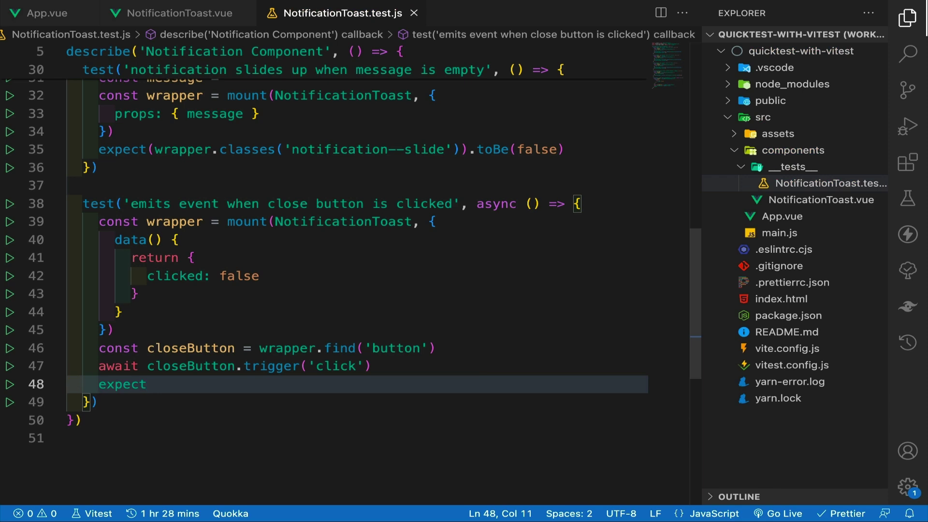
type("(wrapper")
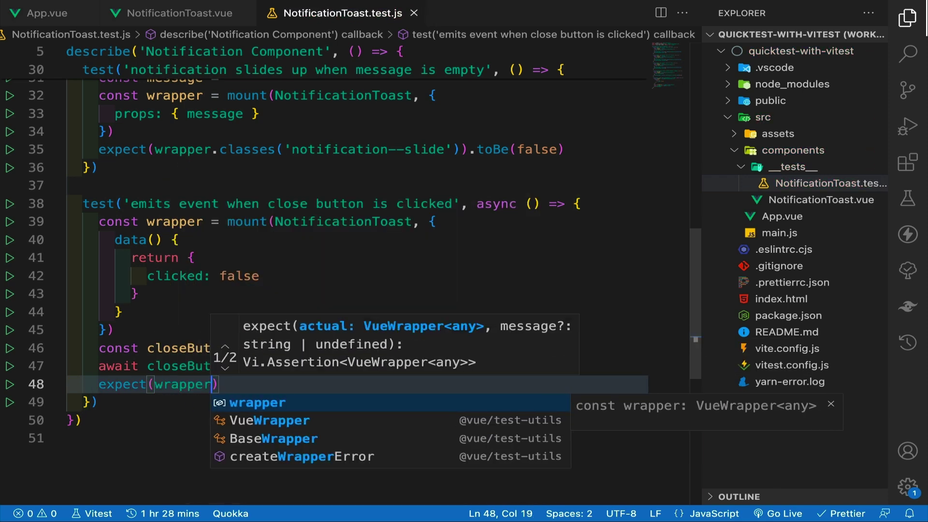
type(".emitted")
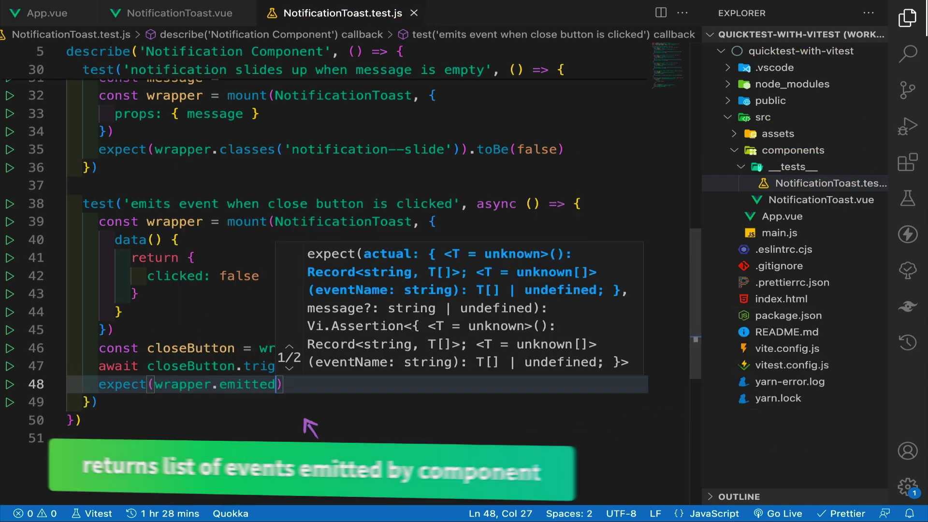
type("(")
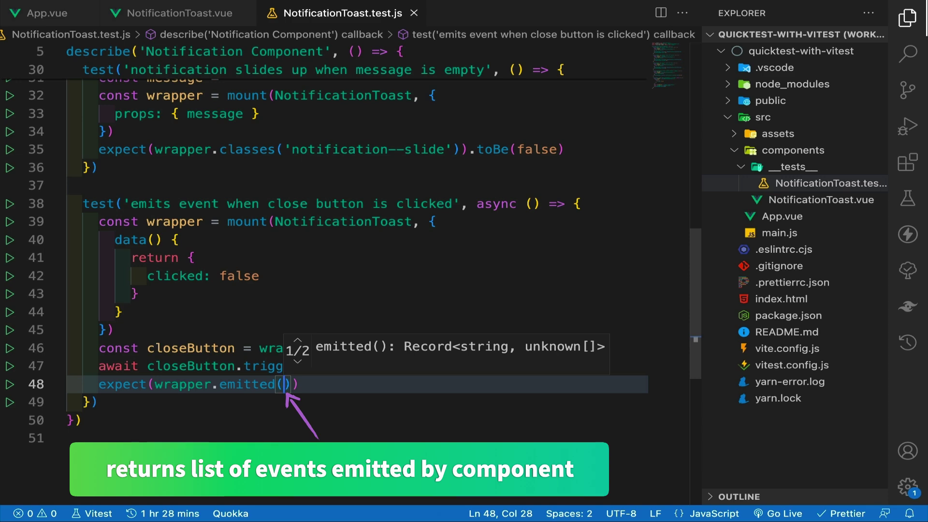
type(")).toHaveProp")
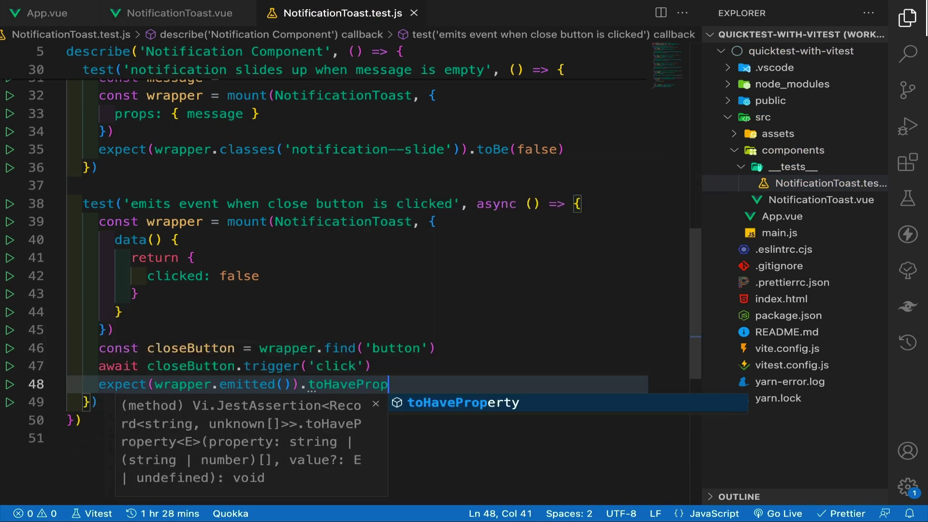
type("erty")
key("Escape")
type("('clear-notification")
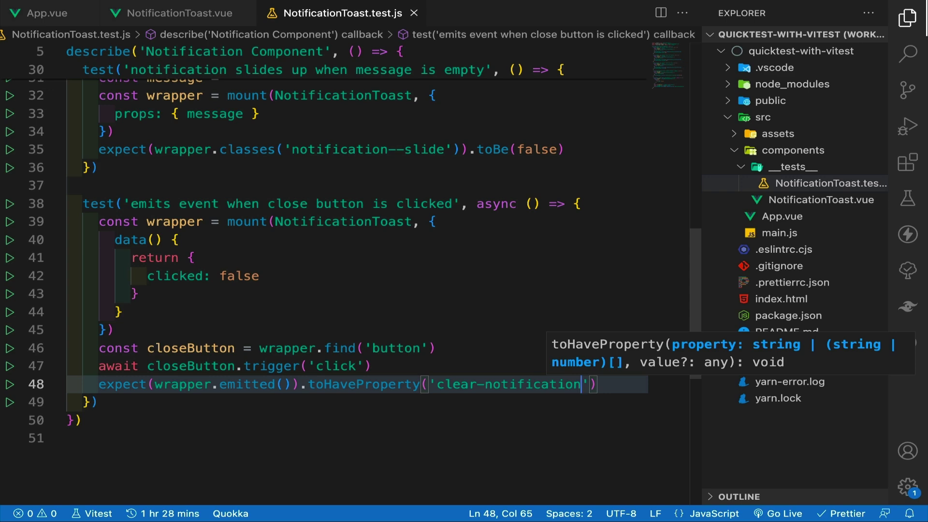
left_click(378, 426)
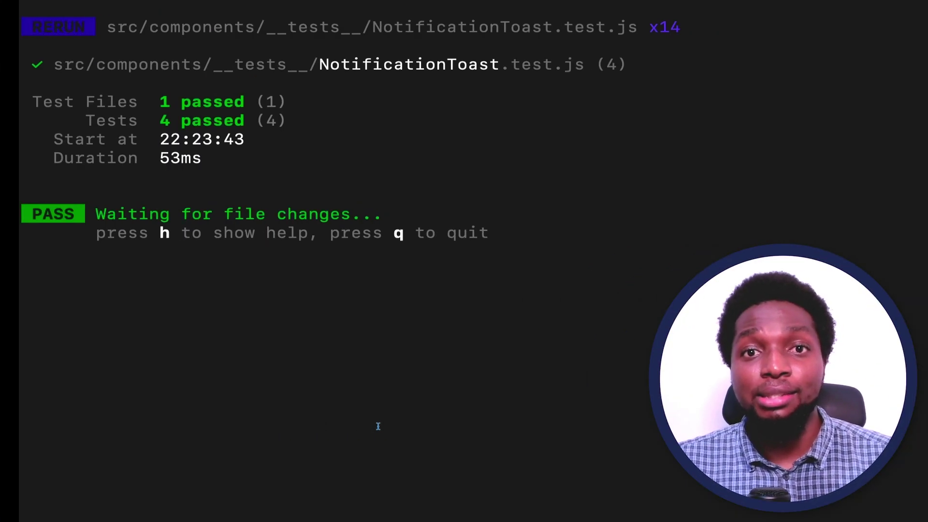
type("qyarn test")
Rerun the Vitest suite with yarn test.
key("Return")
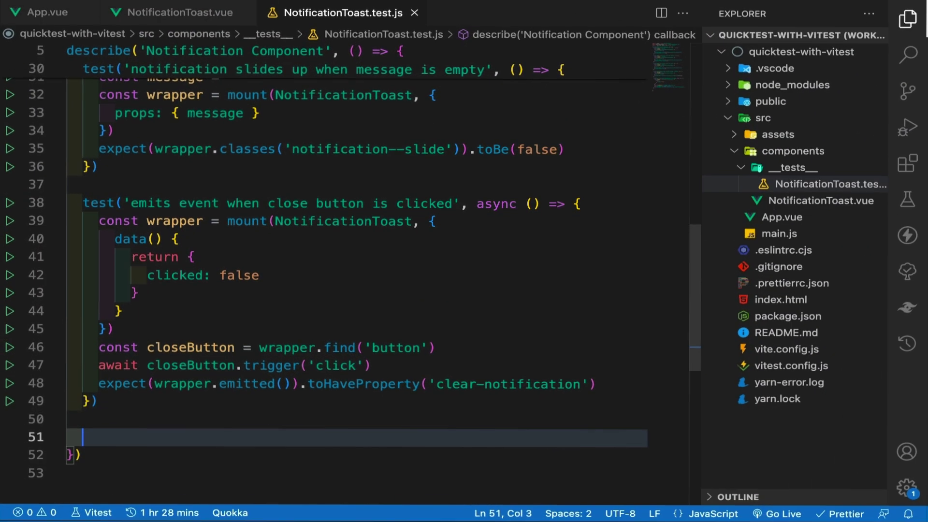
type("test('rende")
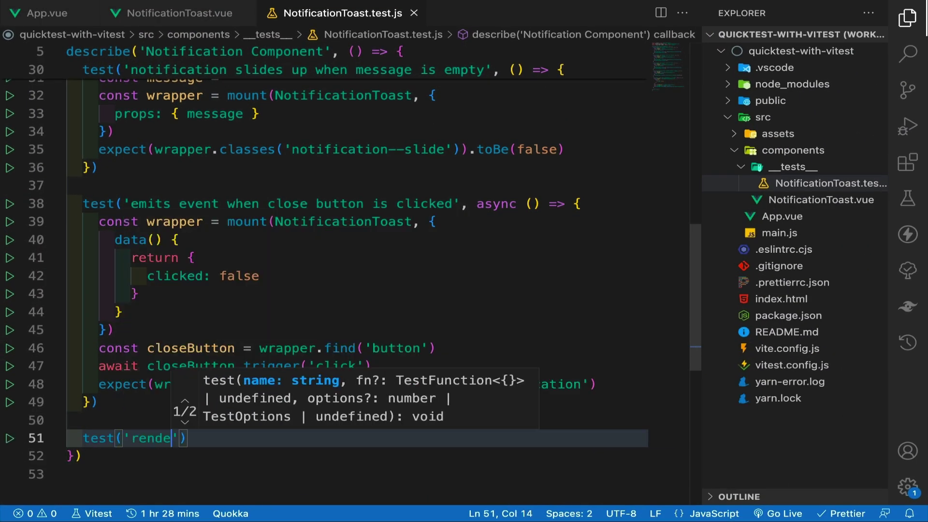
type("rs correct message to viewer', () => {")
Define const message 'Something happened, try again' and mount NotificationToast with props: { message }.
key("Return")
type("c")
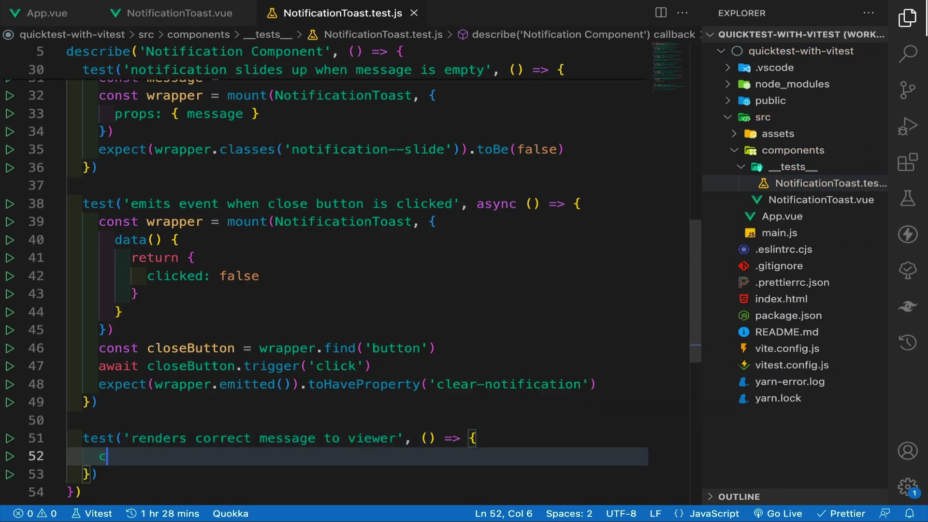
type("onst message = 'Something happened, try again'")
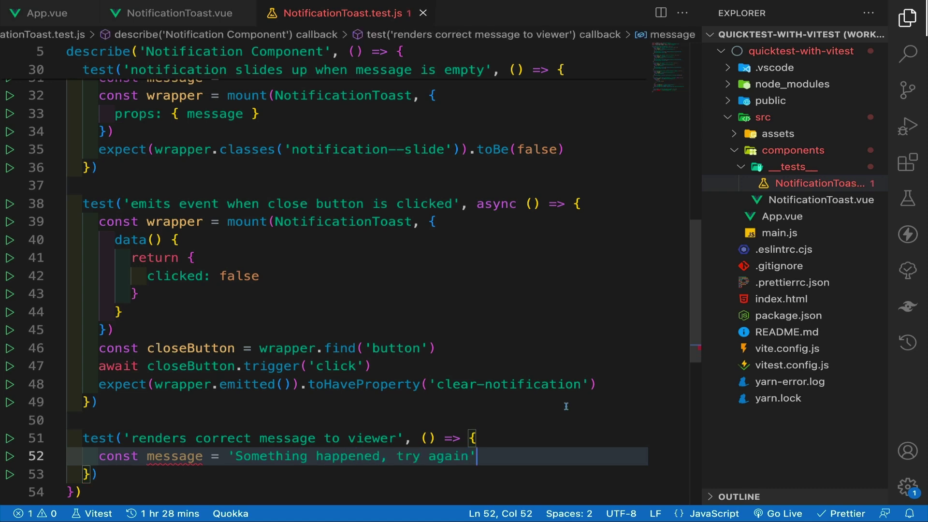
key("Return")
type("const wrapper")
scroll(566, 407, "down", 5)
type("=")
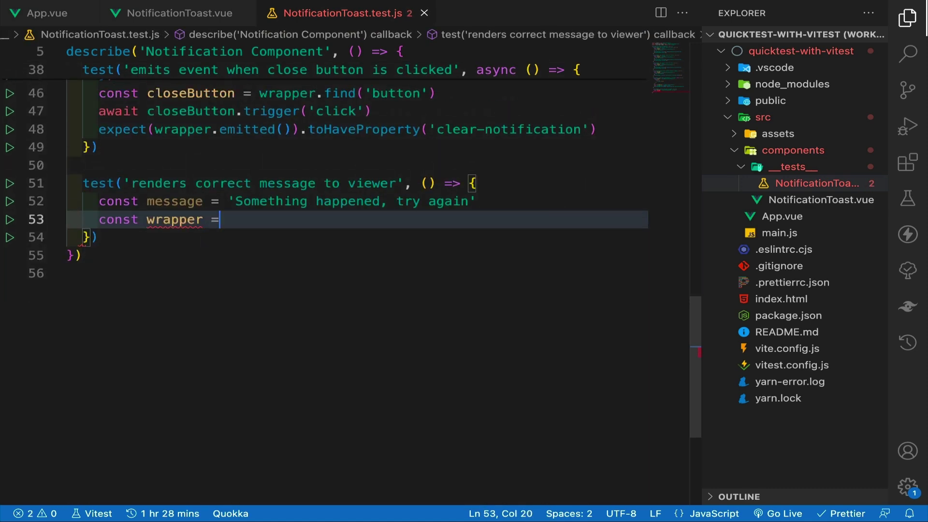
type(" mount(Noti")
key("Return")
type(", {")
key("Return")
type("props: { message")
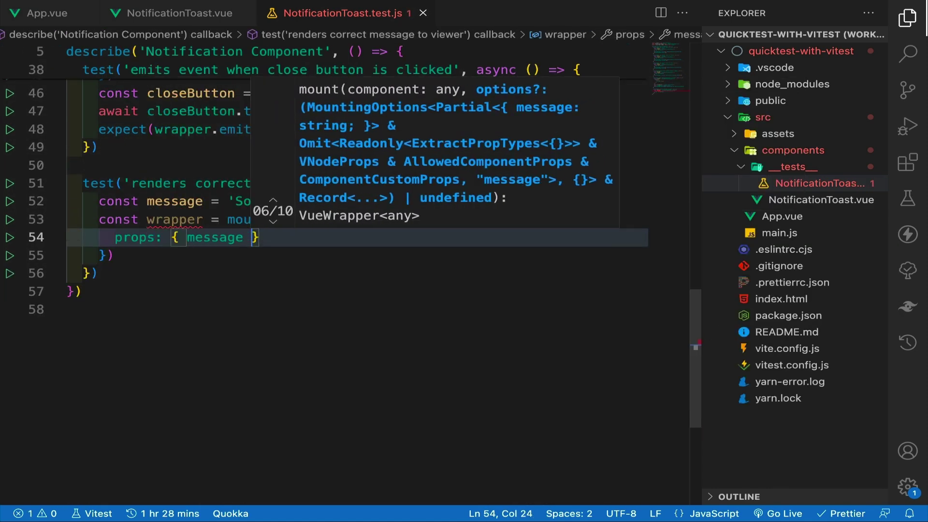
key("Escape")
key("Down")
key("Return")
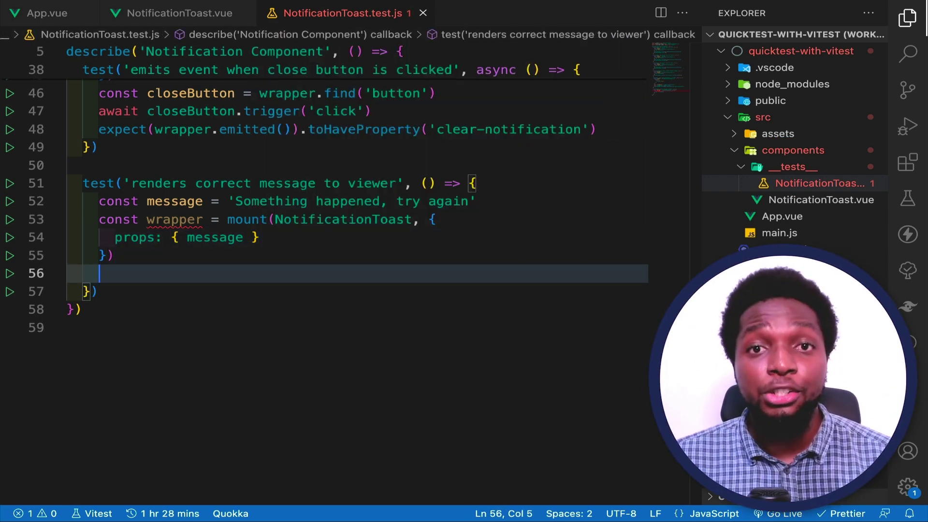
type("expect(")
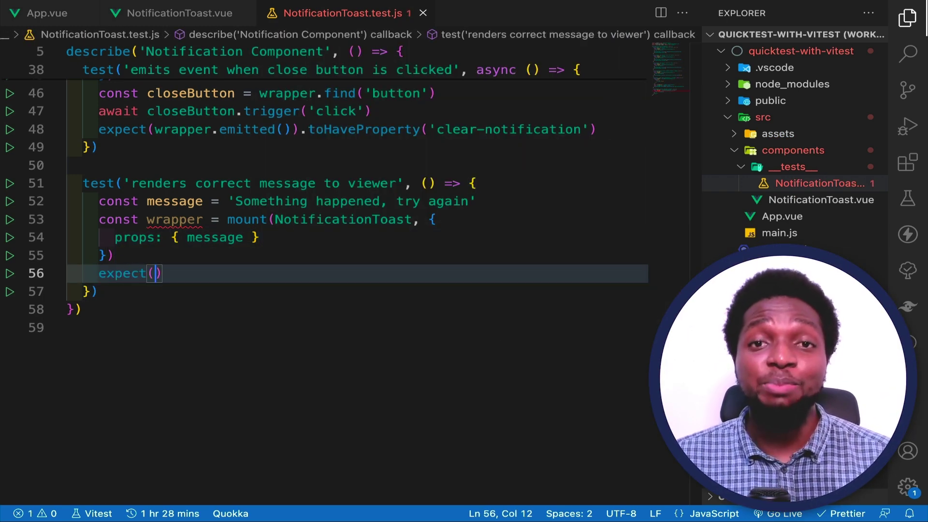
type("wrapper.find")
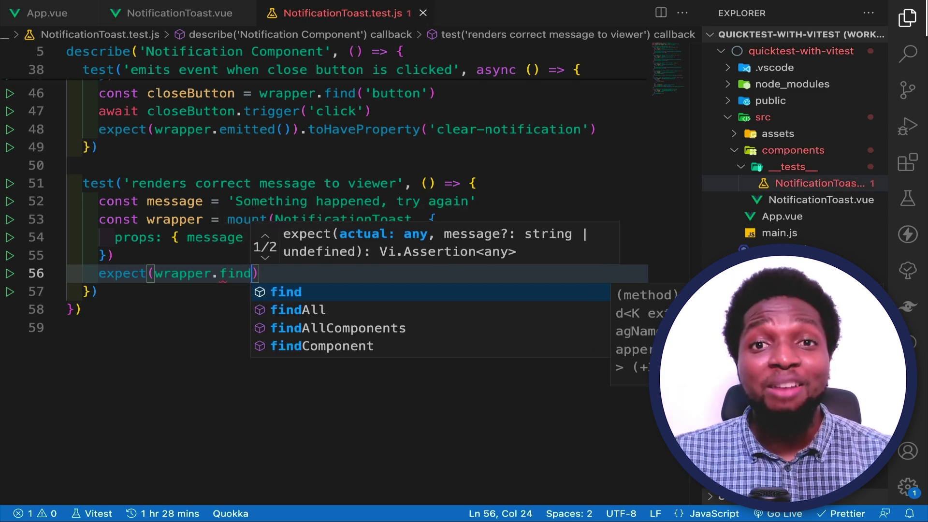
type("('p")
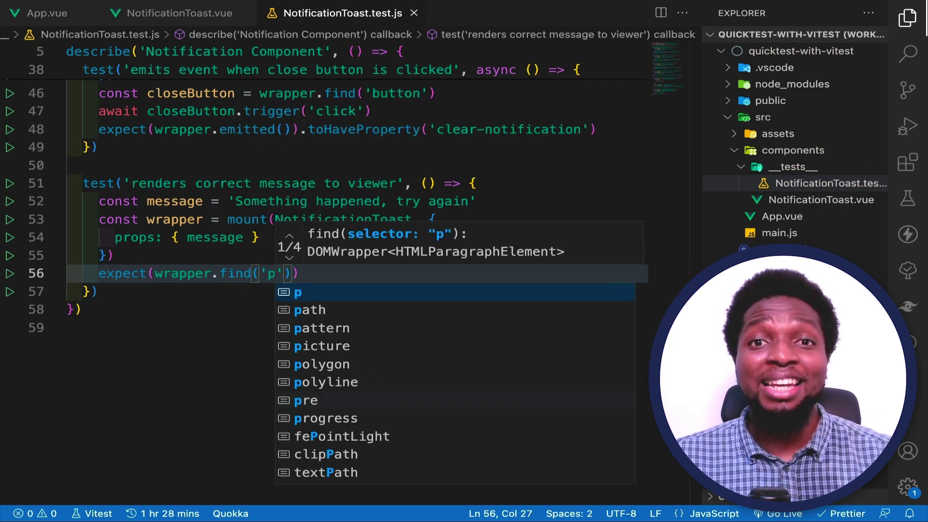
type("')")
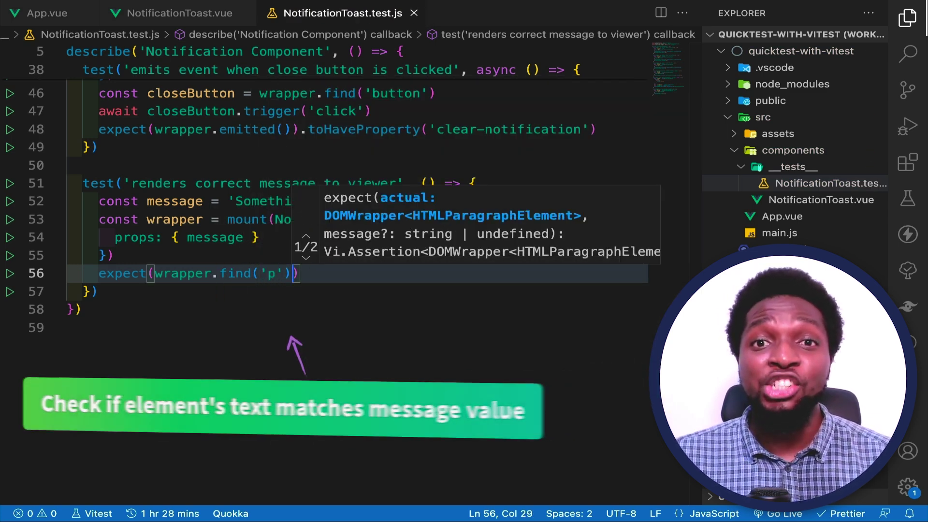
Write expect(wrapper.find('p').text()).toBe(message) on line 56.
key("Escape")
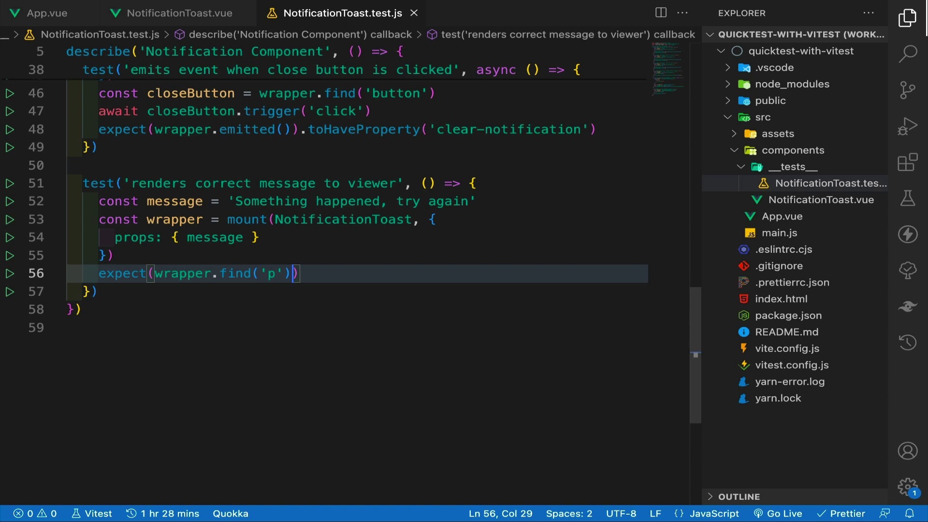
type(".")
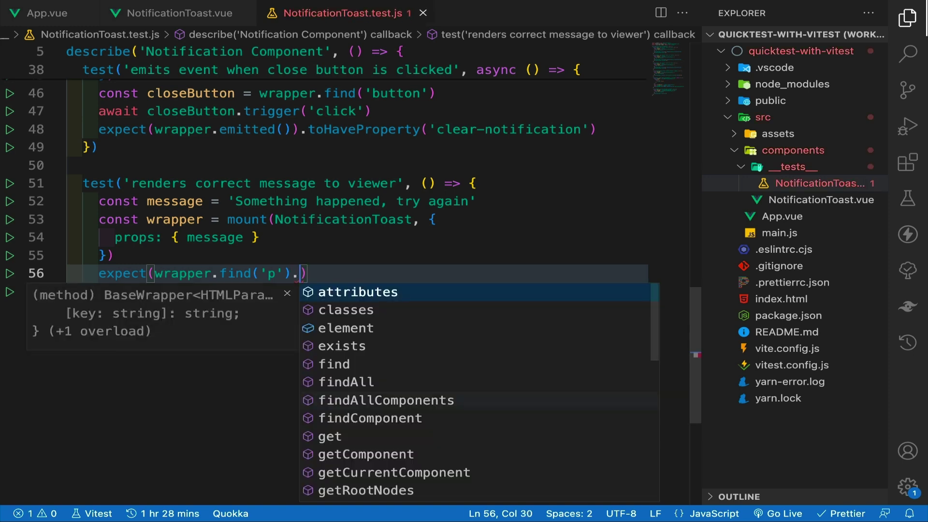
type("text(")
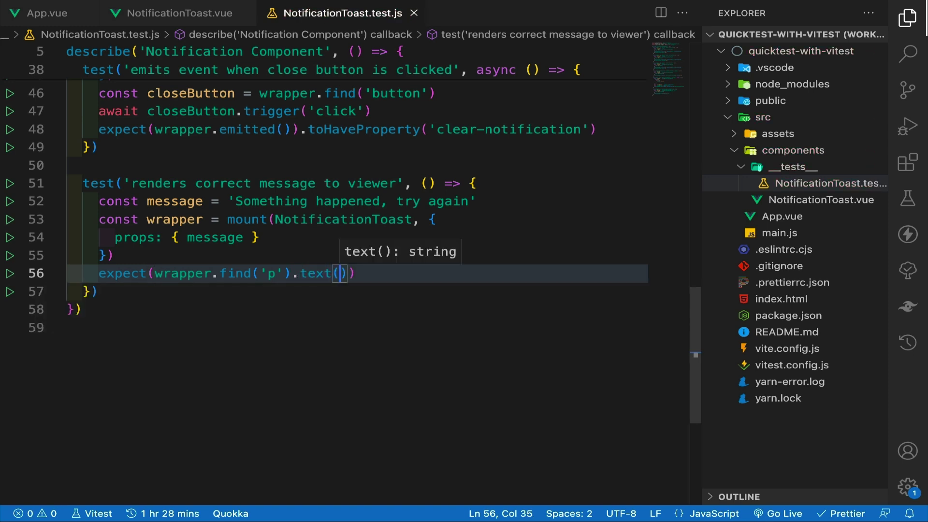
key("Right")
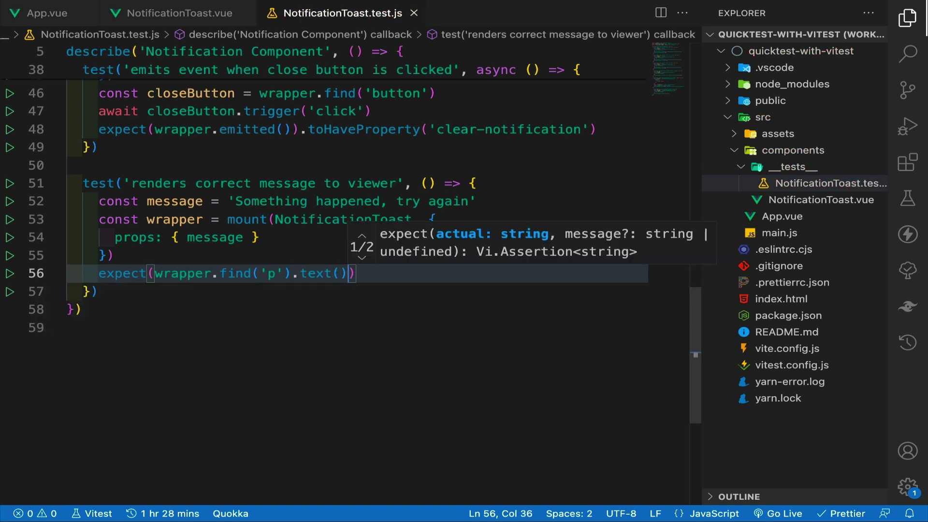
key("Right")
type(".to")
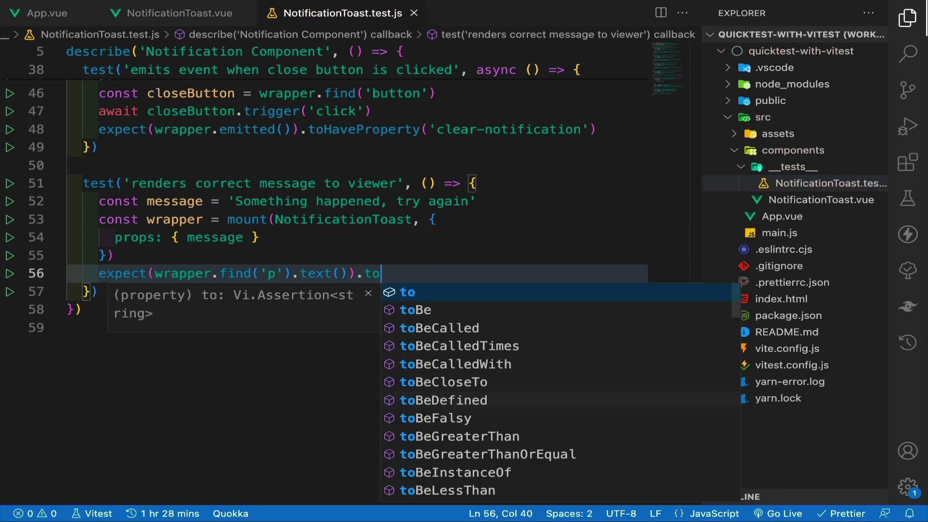
key("Down")
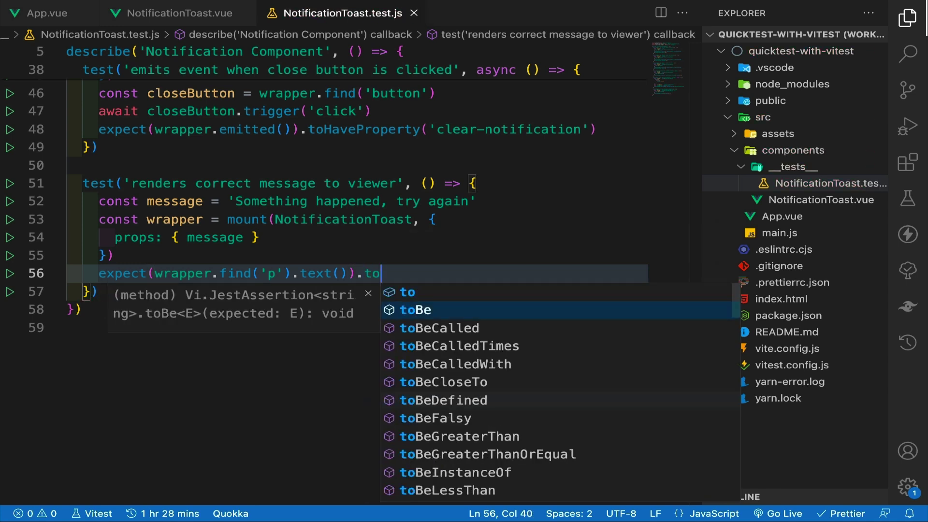
key("Return")
type("(message")
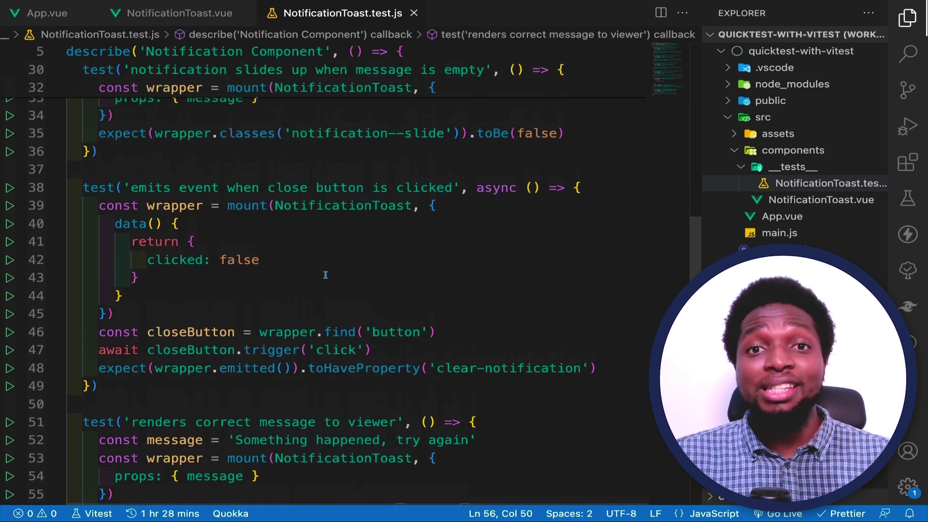
scroll(326, 276, "up", 3)
scroll(325, 275, "up", 5)
scroll(326, 274, "up", 1)
scroll(325, 275, "up", 1)
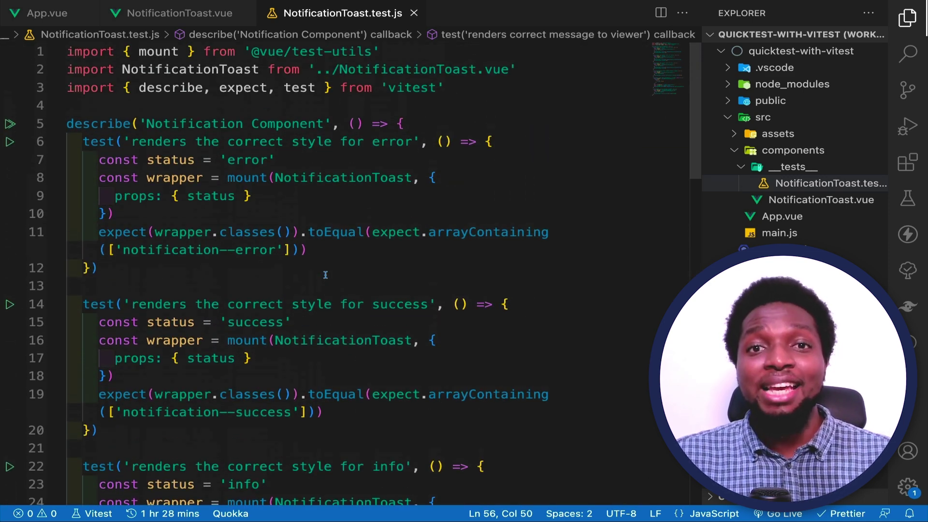